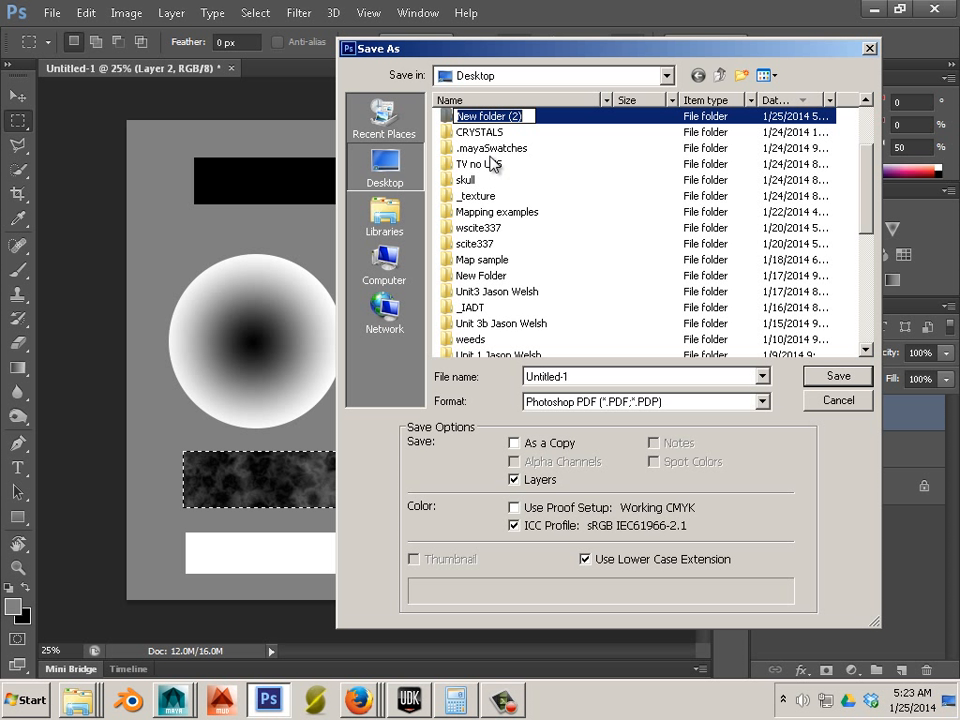
Name the new Desktop folder "Unit4 Texture" and open it as the save location
{"action": "type", "text": "Unit4"}
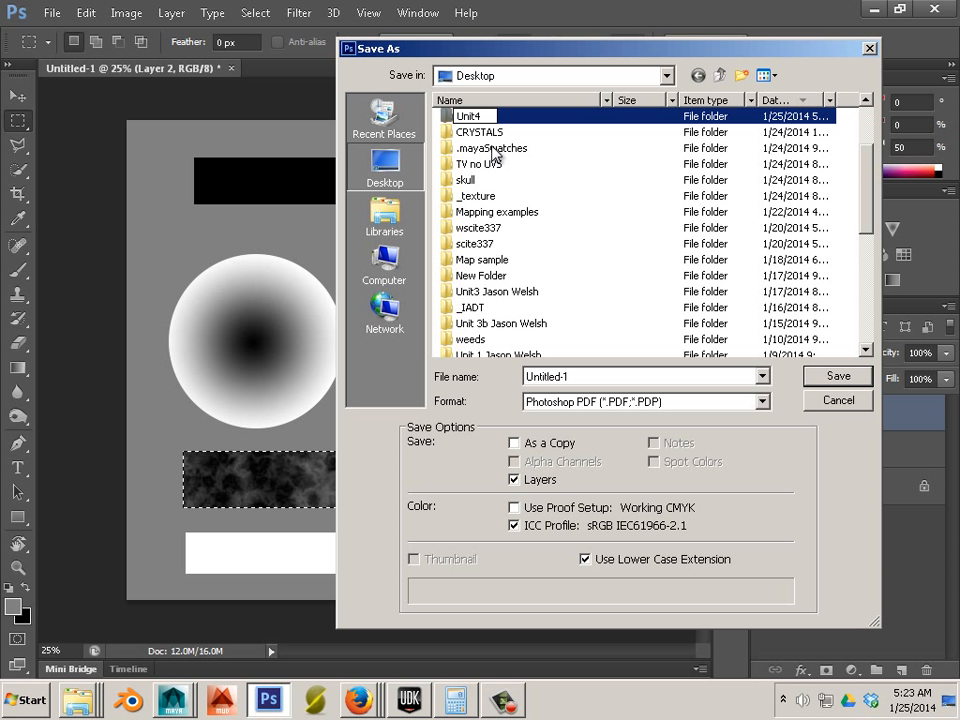
{"action": "type", "text": " Texture"}
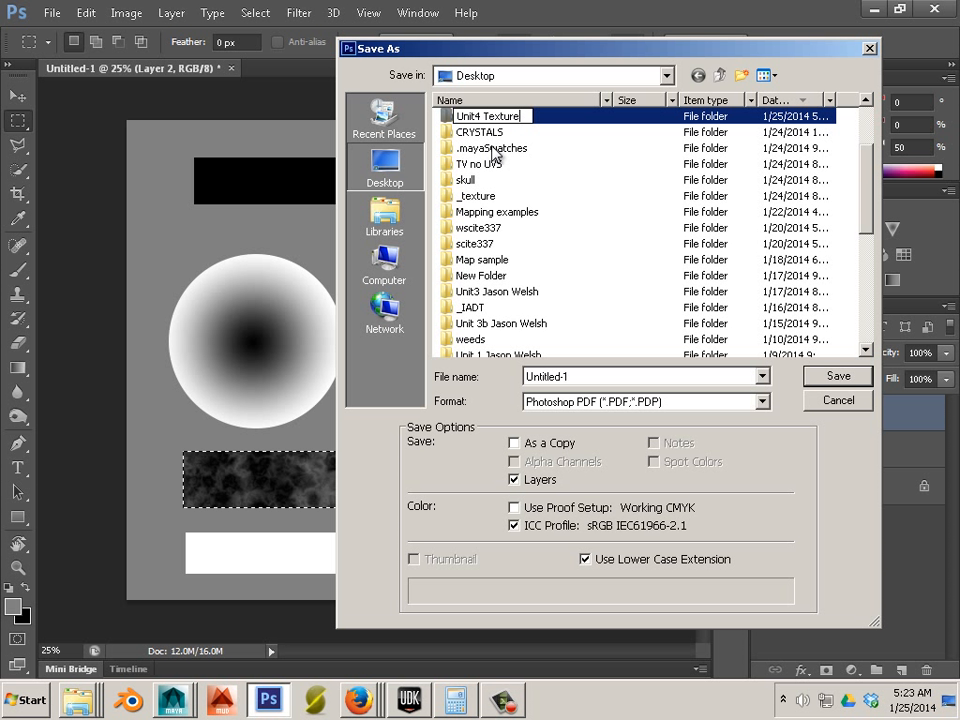
{"action": "key", "text": "Return"}
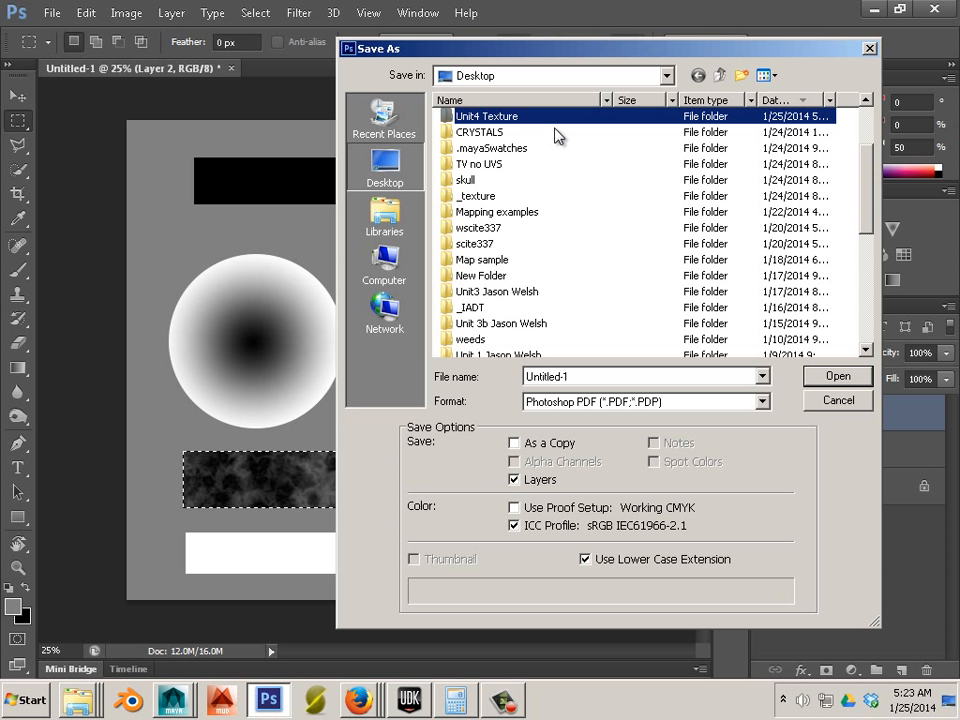
{"action": "double_click", "coordinate": [493, 122]}
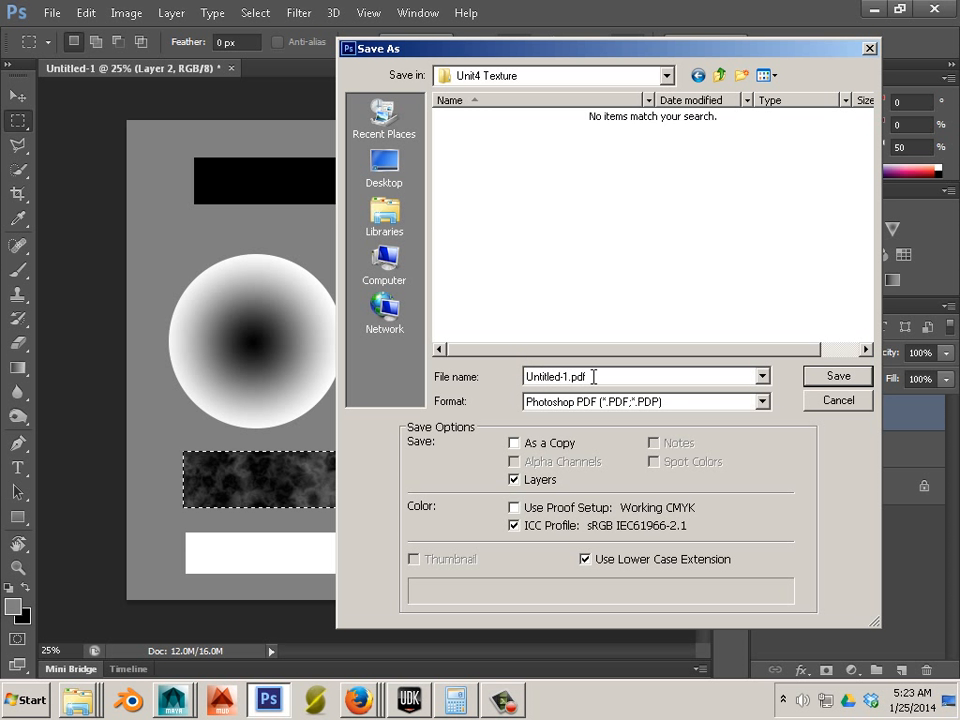
Save the image as a TIFF copy named disp_example without layers, with no image compression and interleaved pixel order
{"action": "left_click", "coordinate": [589, 401]}
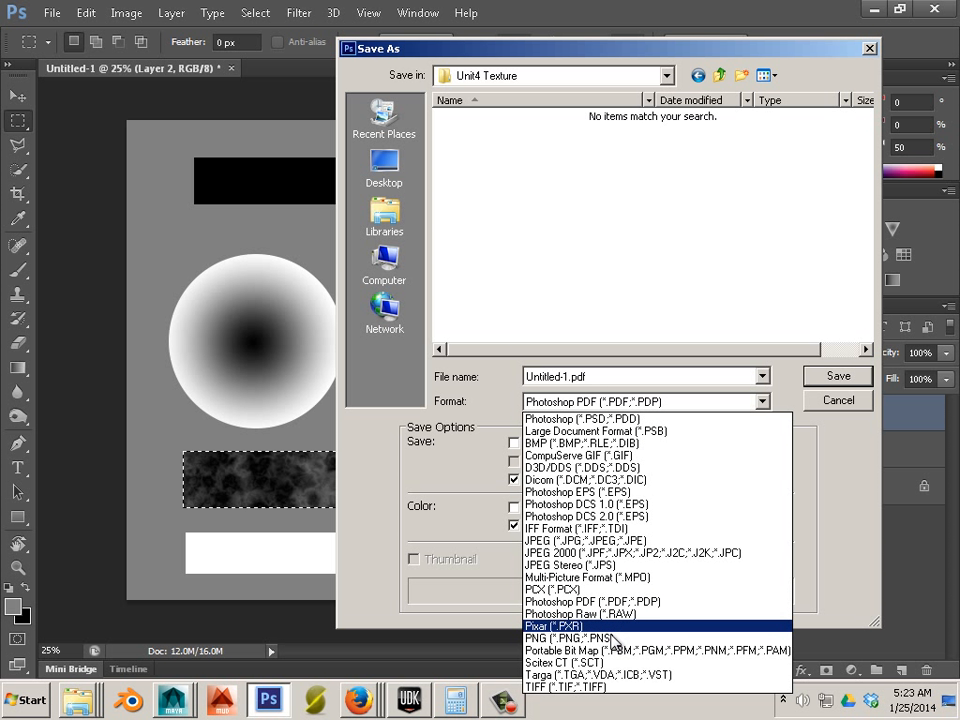
{"action": "left_click", "coordinate": [598, 688]}
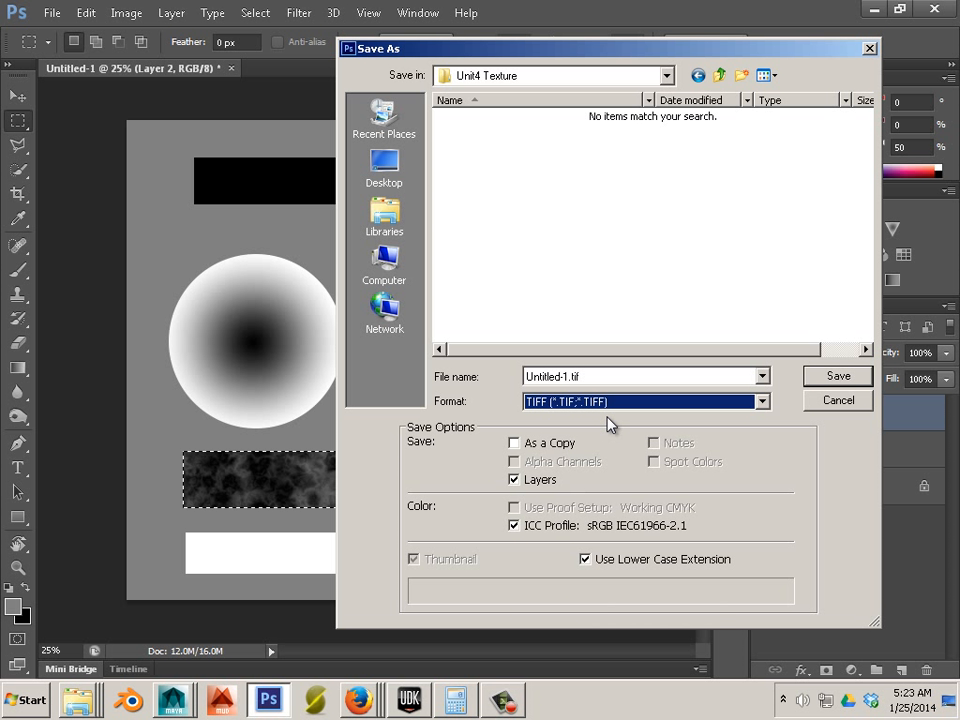
{"action": "left_click", "coordinate": [520, 481]}
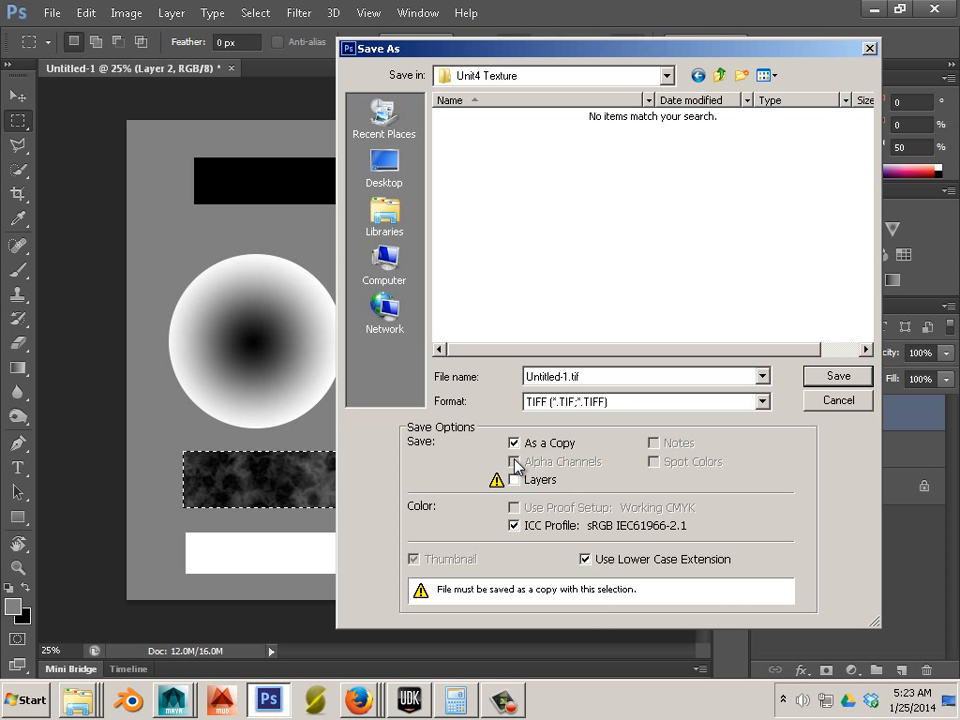
{"action": "left_click", "coordinate": [600, 377]}
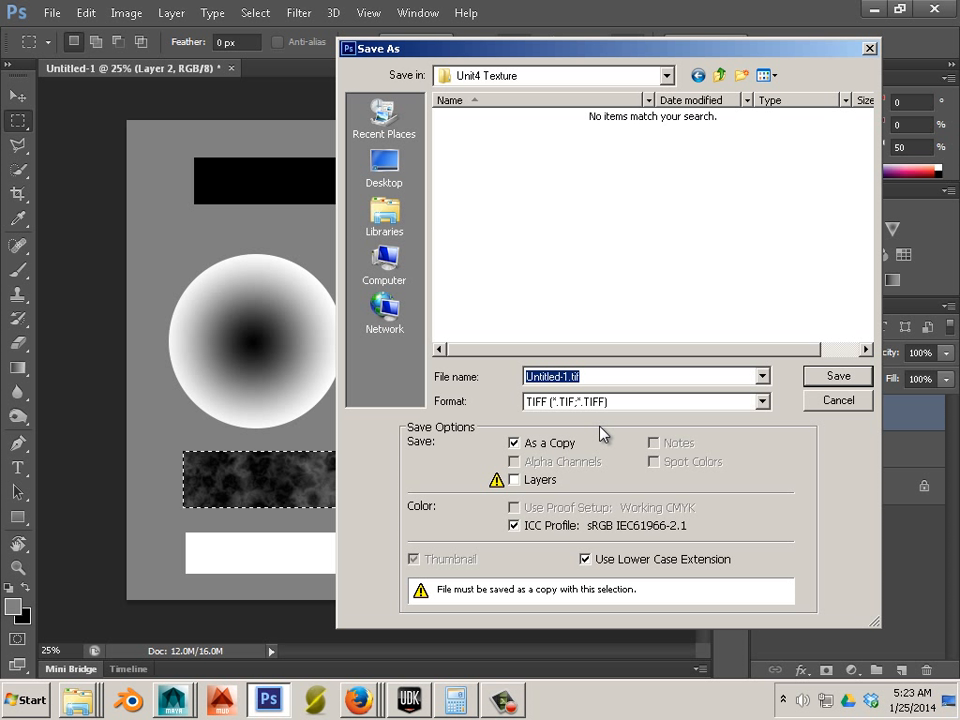
{"action": "type", "text": "d"}
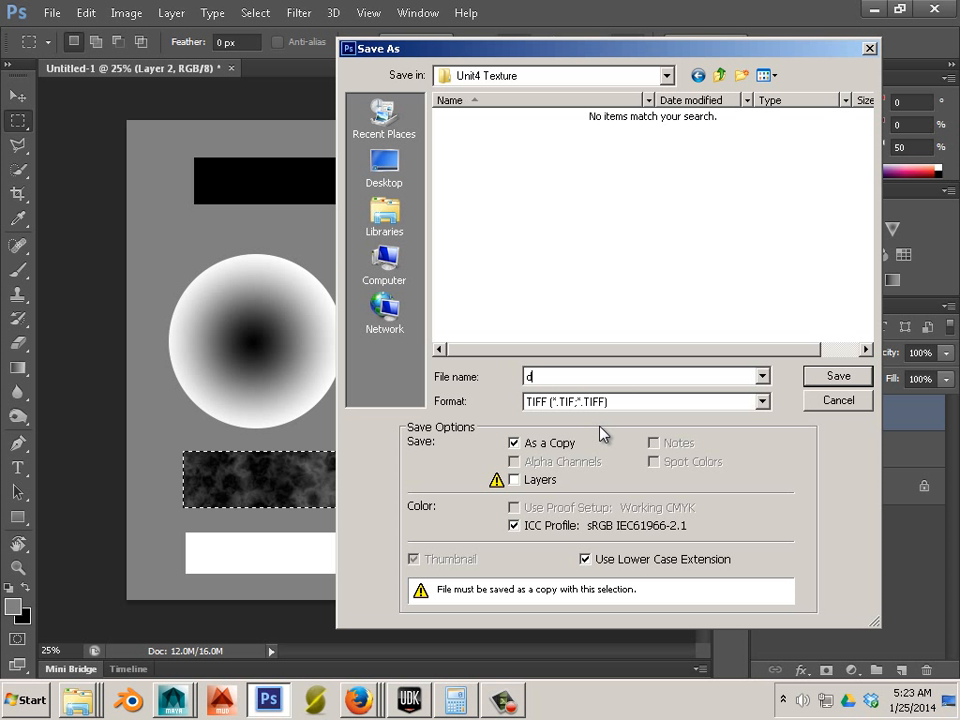
{"action": "type", "text": "isp"}
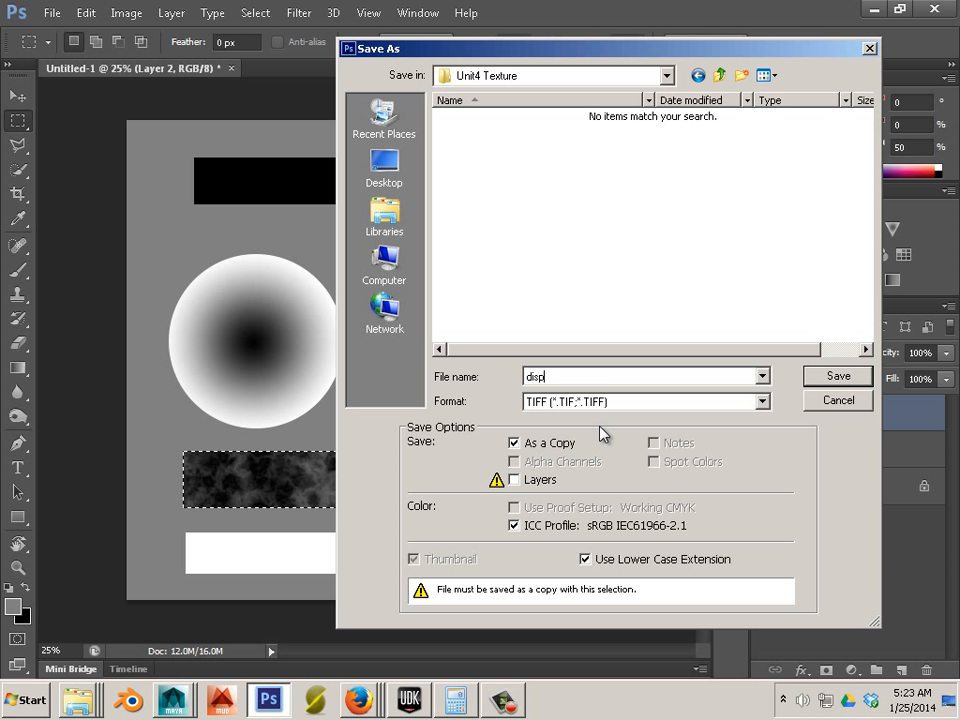
{"action": "type", "text": "_example"}
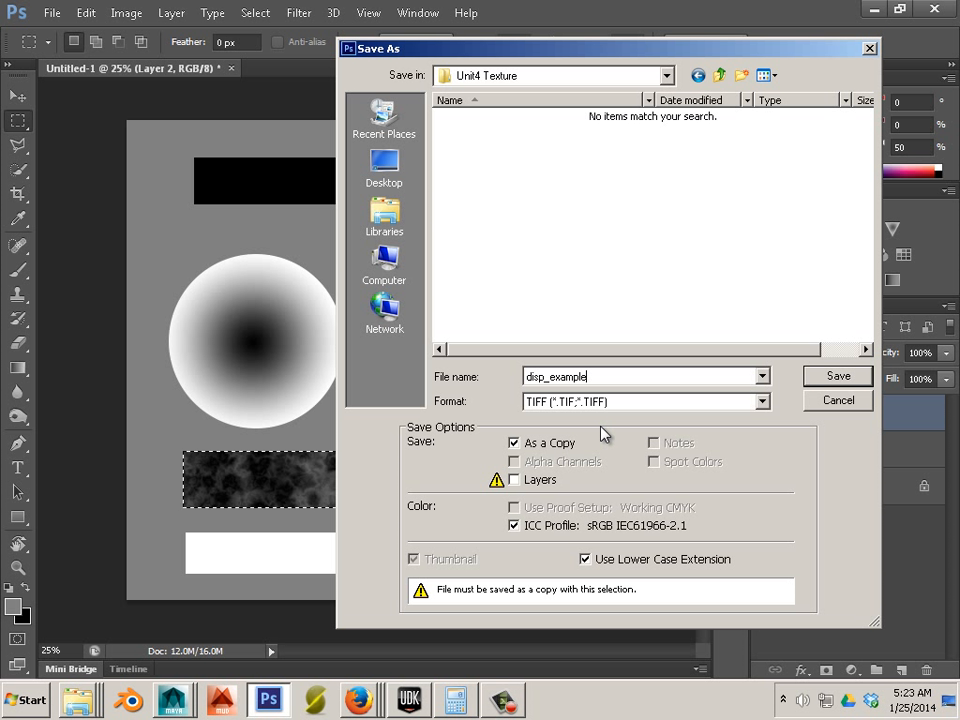
{"action": "left_click", "coordinate": [812, 381]}
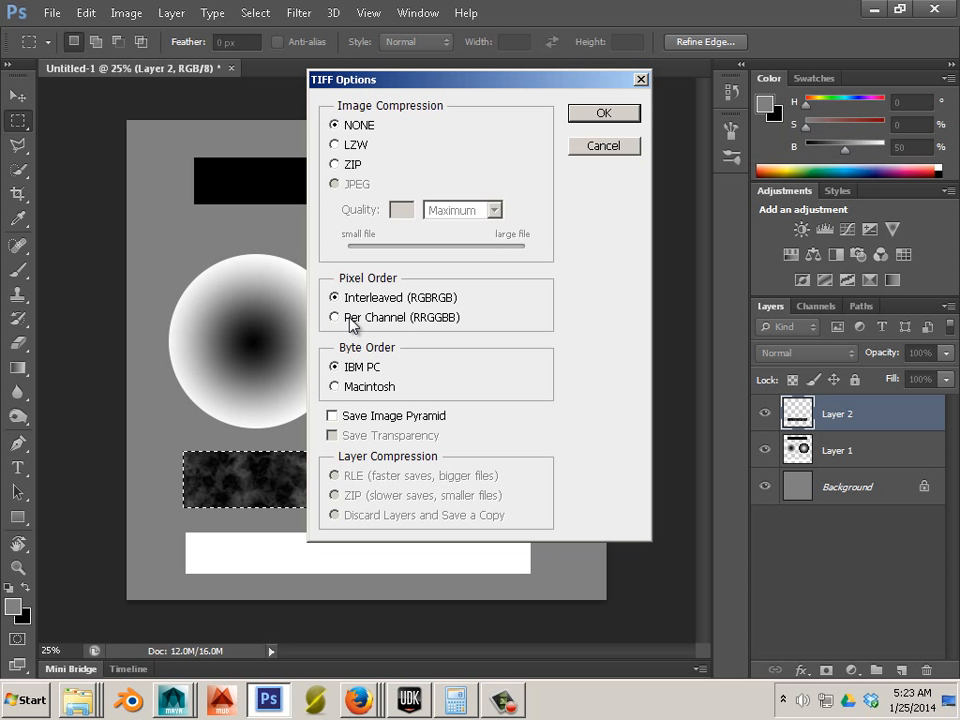
{"action": "left_click", "coordinate": [601, 116]}
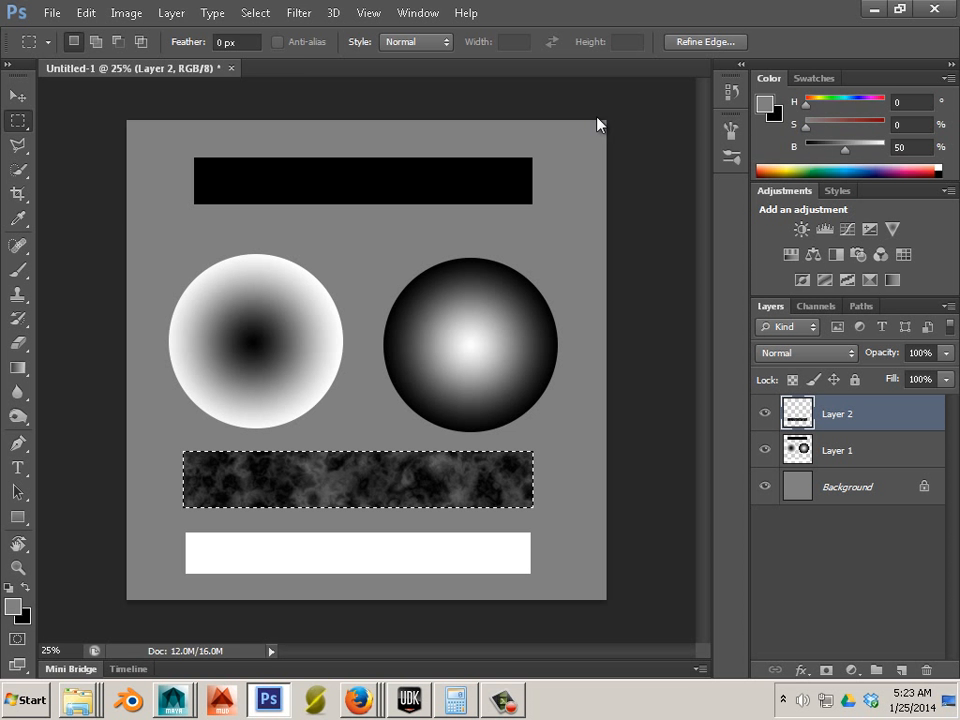
Switch to Maya and create a polygon plane at the centre of the grid
{"action": "mouse_move", "coordinate": [170, 697]}
{"action": "left_click", "coordinate": [195, 672]}
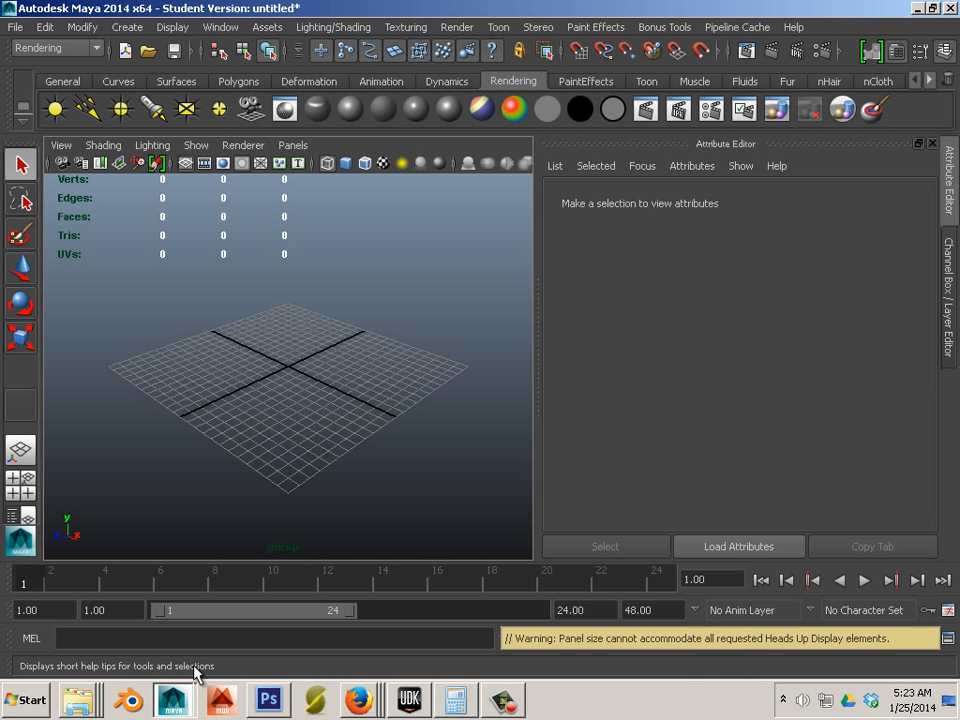
{"action": "left_click_drag", "start_coordinate": [137, 265], "coordinate": [200, 262], "text": "alt"}
{"action": "left_click", "coordinate": [239, 81]}
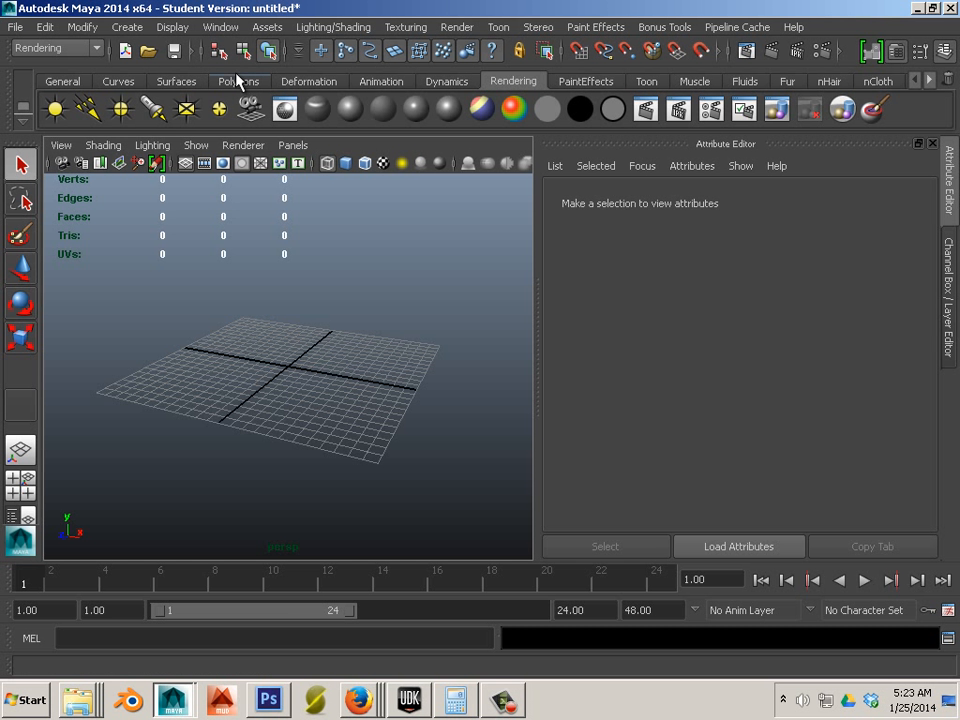
{"action": "left_click", "coordinate": [183, 109]}
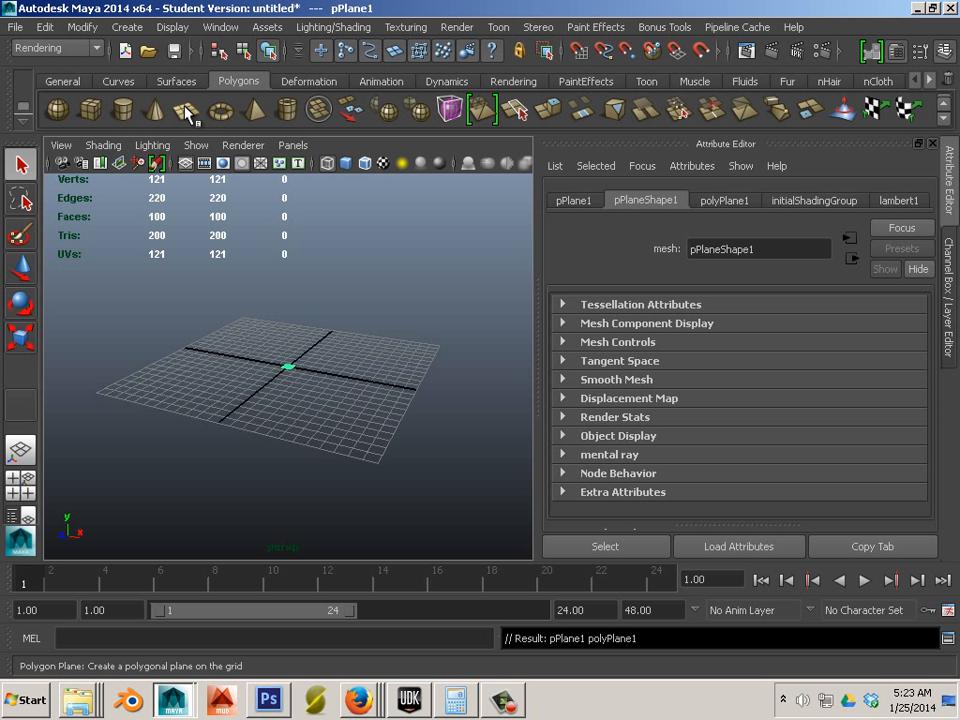
Scale the plane up uniformly until it covers the grid, and turn on textured shaded display
{"action": "left_click", "coordinate": [20, 338]}
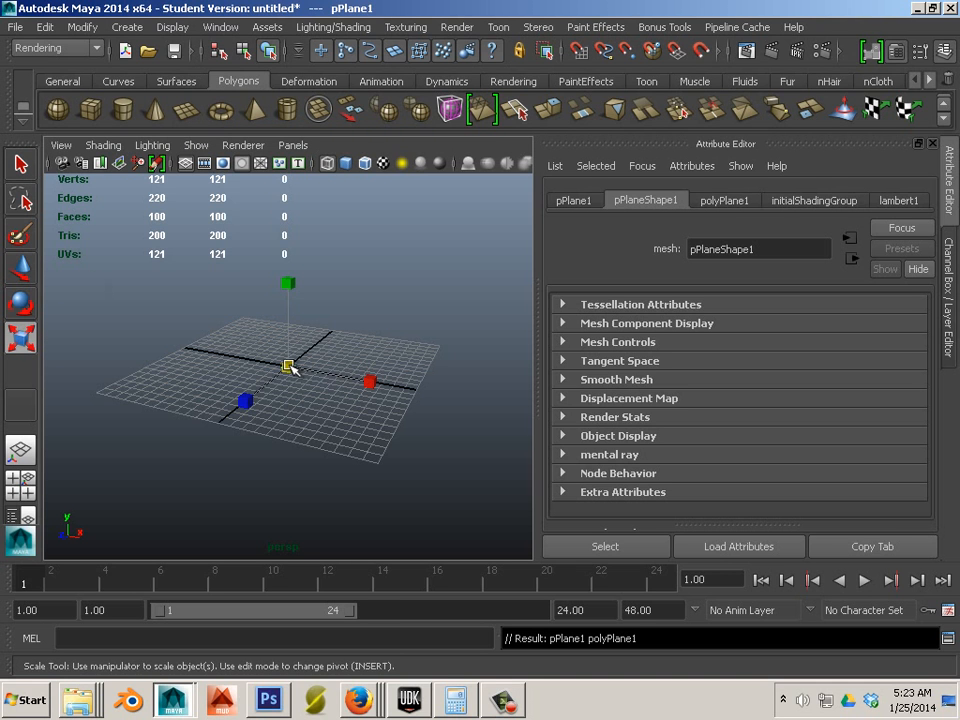
{"action": "left_click_drag", "start_coordinate": [289, 366], "coordinate": [474, 405]}
{"action": "mouse_move", "coordinate": [208, 276]}
{"action": "left_mouse_down", "text": "alt"}
{"action": "mouse_move", "coordinate": [171, 285]}
{"action": "mouse_move", "coordinate": [203, 301]}
{"action": "mouse_move", "coordinate": [193, 304]}
{"action": "left_mouse_up", "text": "alt"}
{"action": "key", "text": "6"}
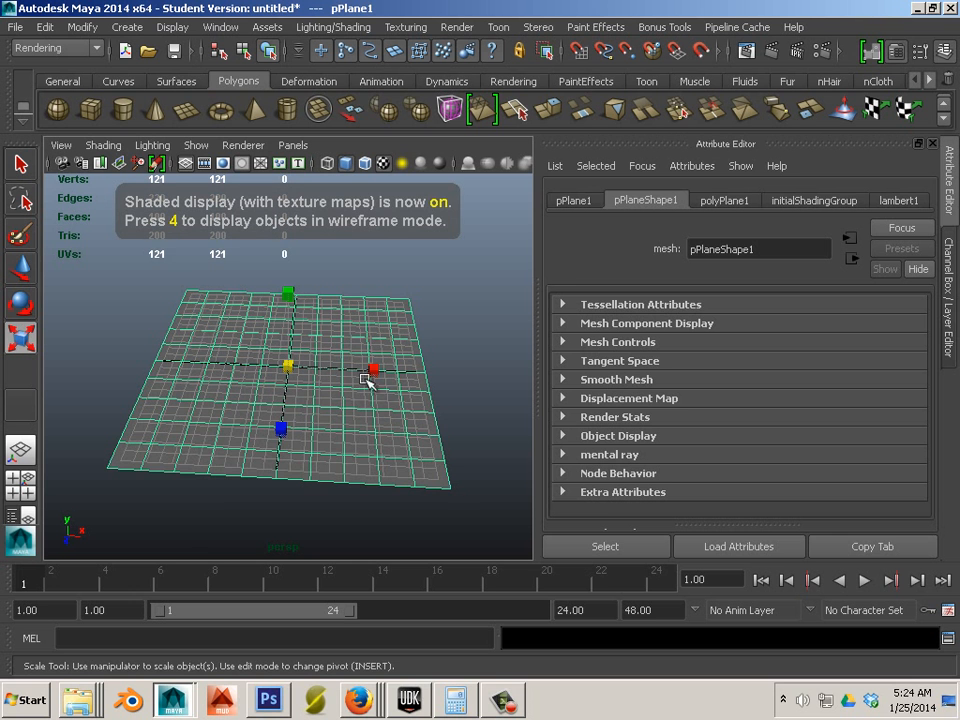
Raise the plane slightly above the grid
{"action": "left_click", "coordinate": [160, 285]}
{"action": "left_click", "coordinate": [169, 340]}
{"action": "left_click", "coordinate": [21, 268]}
{"action": "left_click_drag", "start_coordinate": [253, 360], "coordinate": [343, 307], "text": "alt"}
{"action": "left_click", "coordinate": [349, 272]}
{"action": "left_click", "coordinate": [341, 307]}
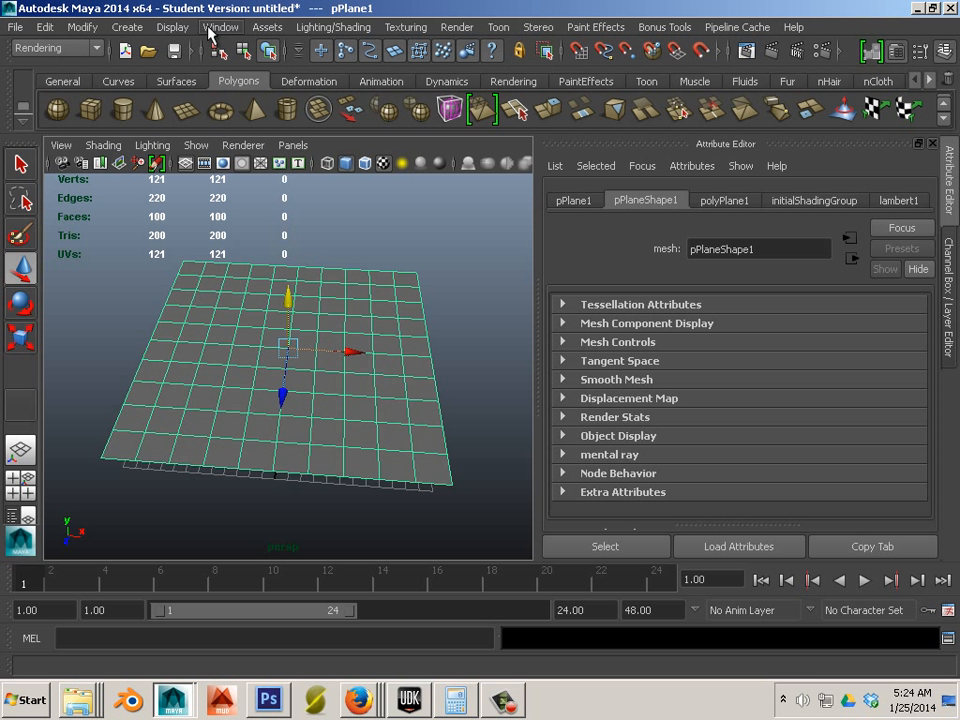
Open the Hypershade, show its list of textures and reposition the window so both sides are reachable
{"action": "left_click", "coordinate": [211, 29]}
{"action": "mouse_move", "coordinate": [220, 75]}
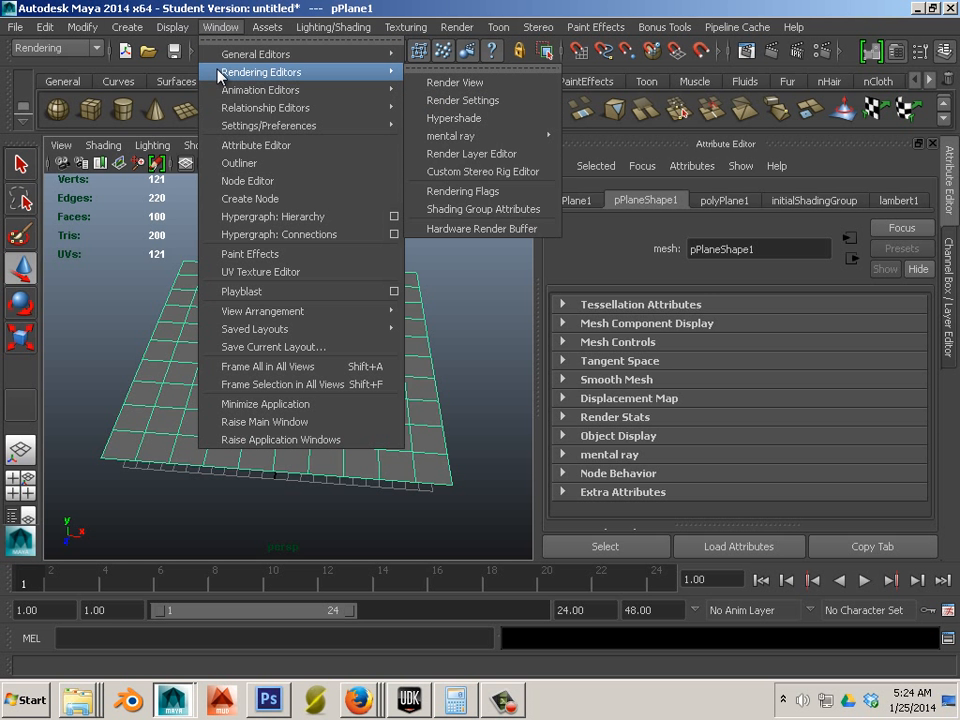
{"action": "left_click", "coordinate": [460, 119]}
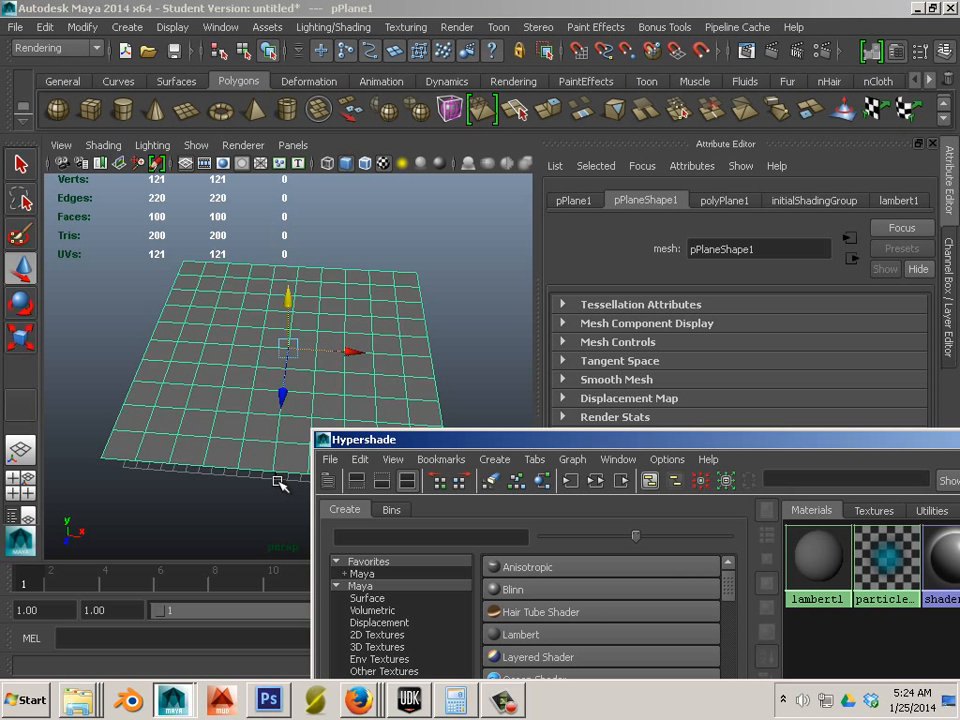
{"action": "left_click_drag", "start_coordinate": [438, 450], "coordinate": [273, 134]}
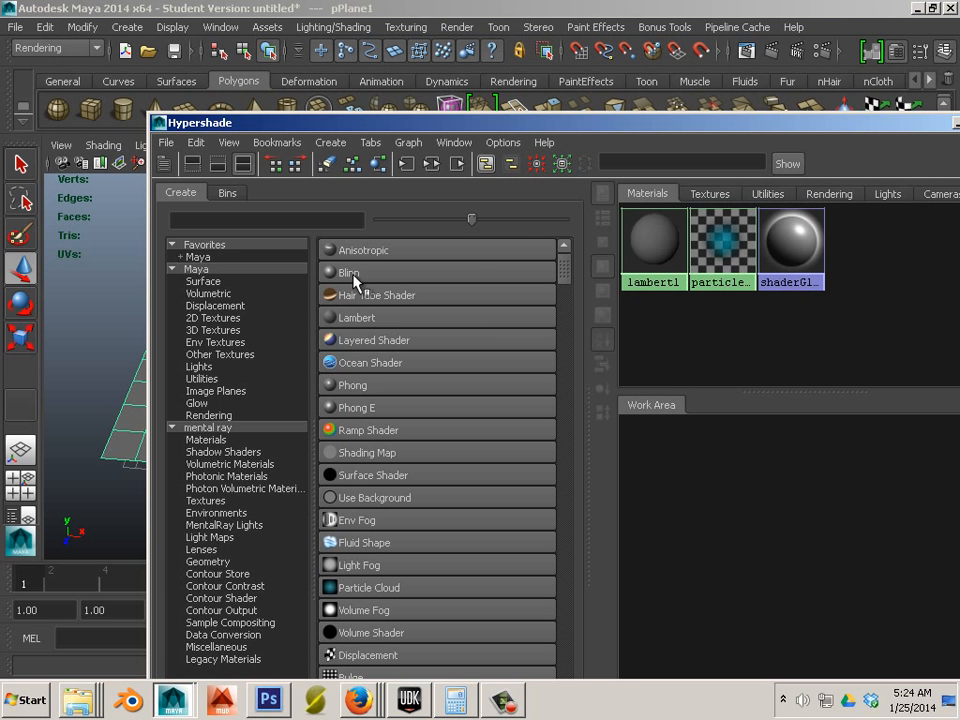
{"action": "left_click", "coordinate": [720, 197]}
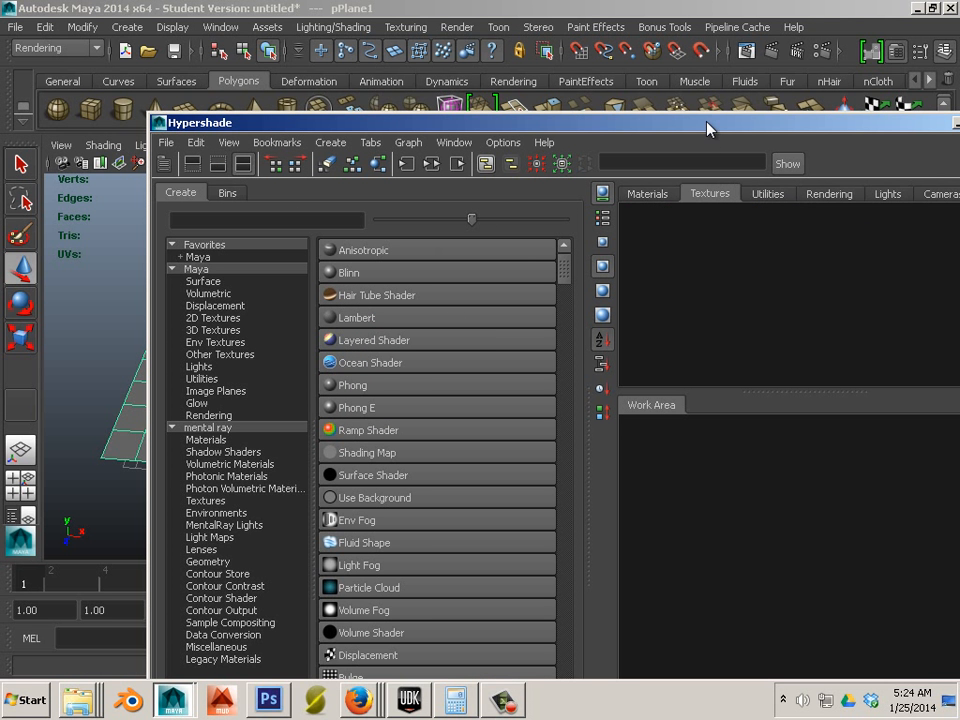
{"action": "left_click_drag", "start_coordinate": [707, 128], "coordinate": [552, 42]}
Open the Unit4 Texture folder on the Desktop in a file window and place it beside the Hypershade
{"action": "right_click", "coordinate": [72, 708]}
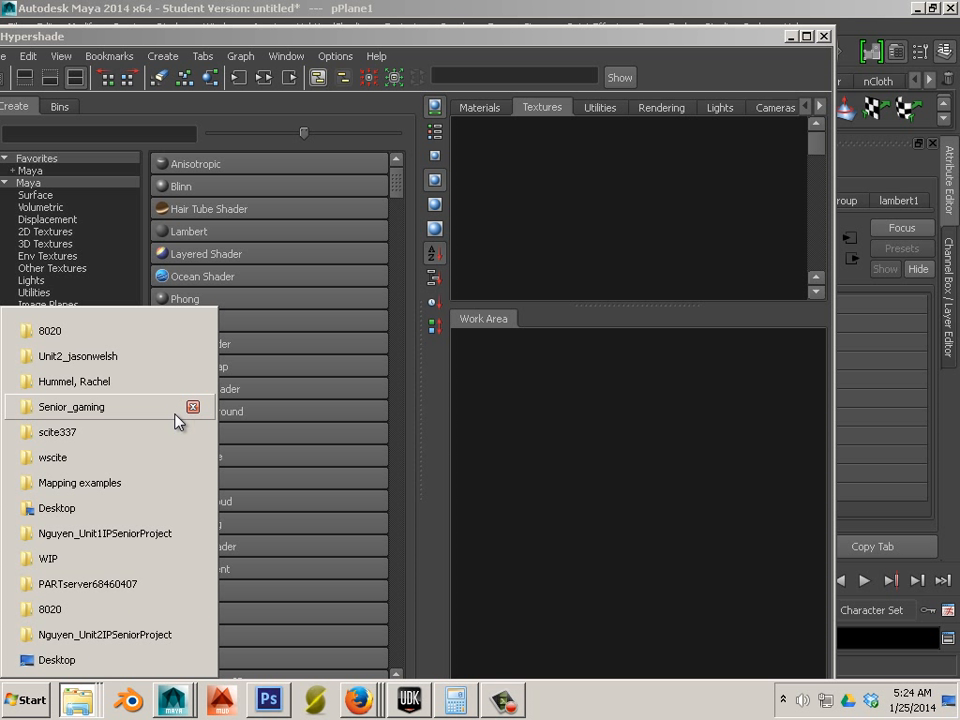
{"action": "left_click", "coordinate": [24, 699]}
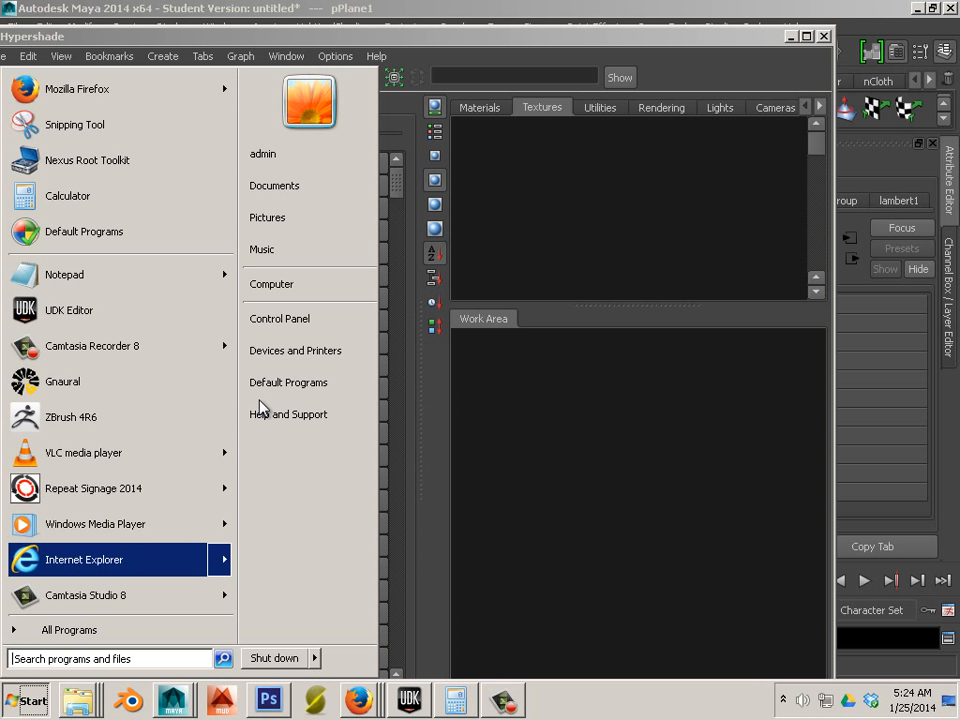
{"action": "left_click", "coordinate": [295, 305]}
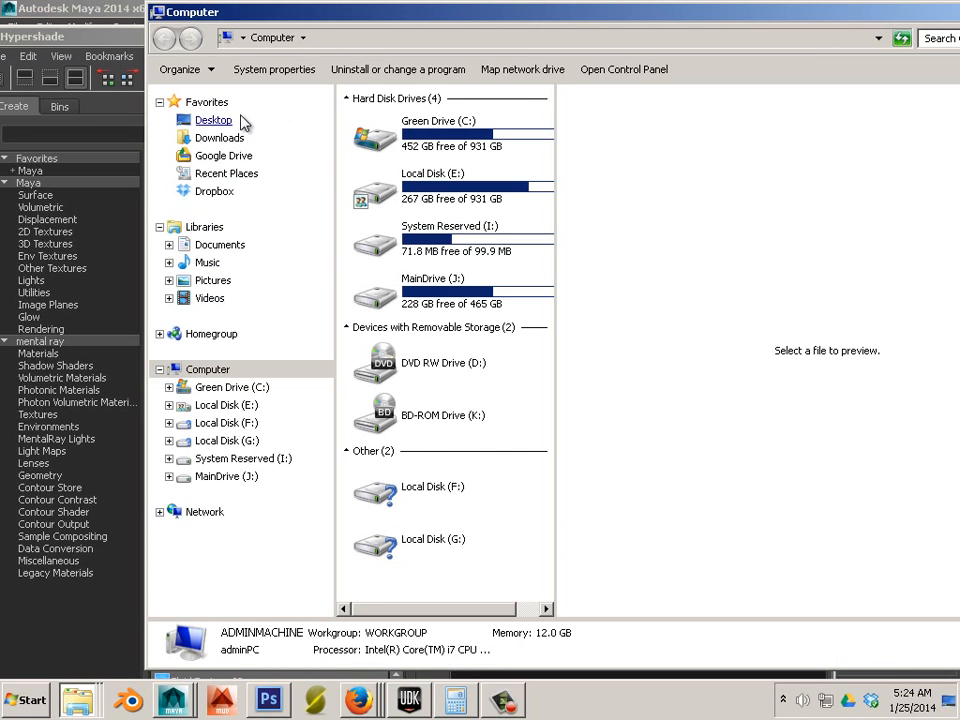
{"action": "left_click", "coordinate": [240, 121]}
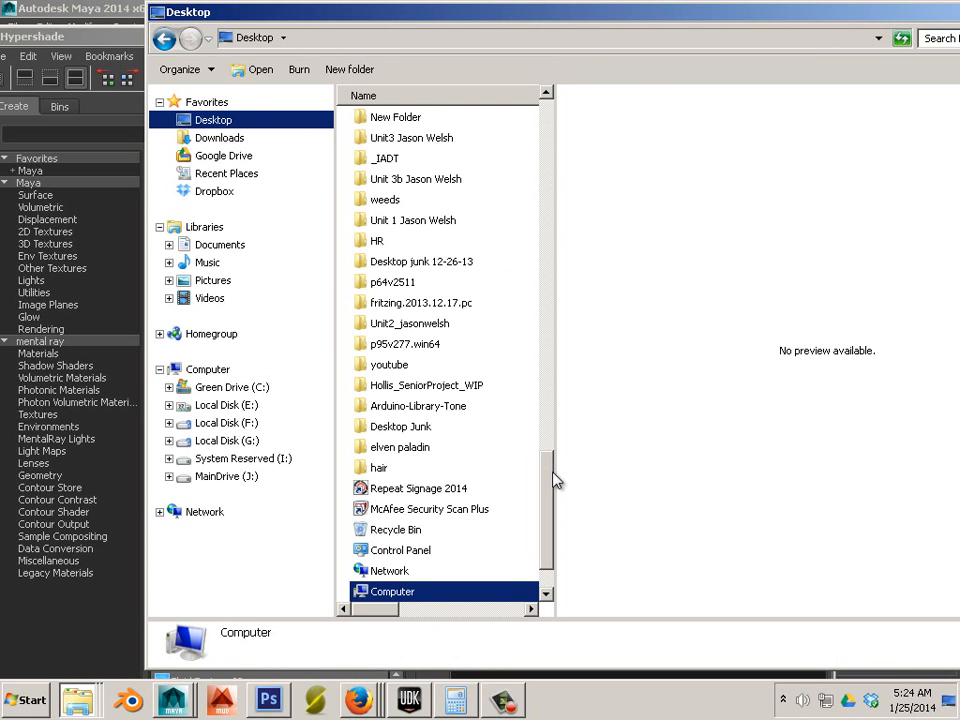
{"action": "scroll", "coordinate": [555, 470], "scroll_direction": "up", "scroll_amount": 2}
{"action": "left_click_drag", "start_coordinate": [561, 440], "coordinate": [585, 393]}
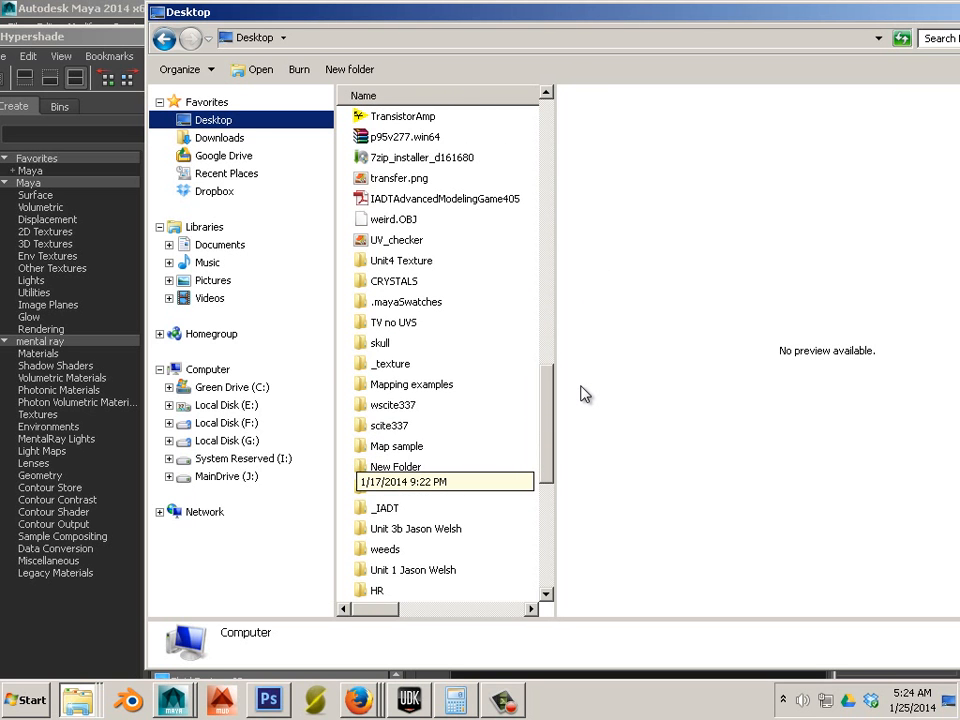
{"action": "double_click", "coordinate": [437, 262]}
{"action": "left_click_drag", "start_coordinate": [455, 14], "coordinate": [959, 47]}
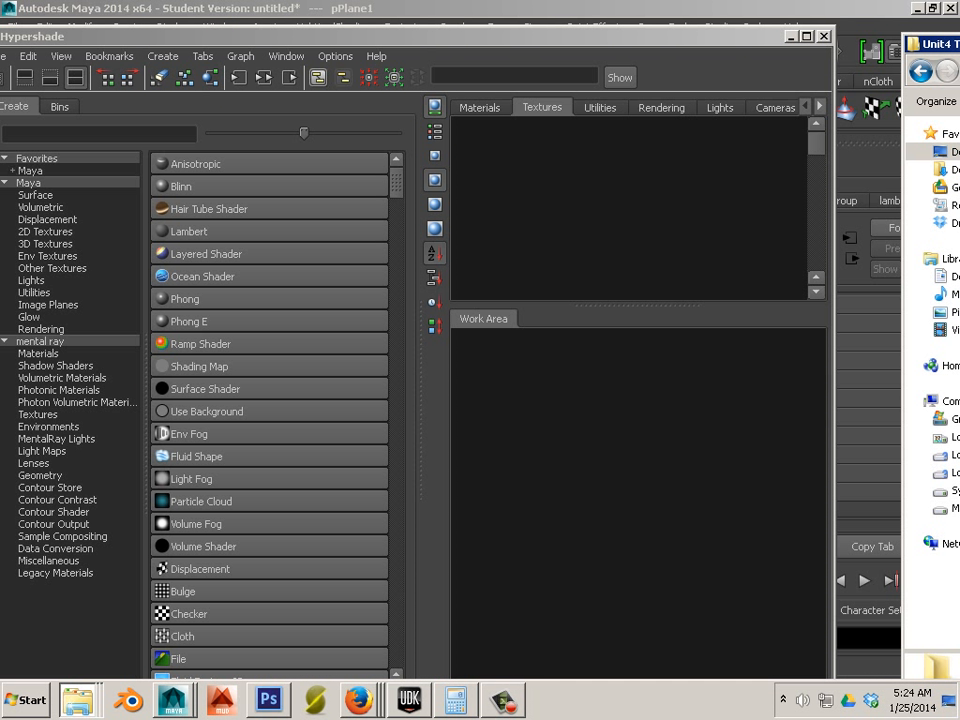
Import disp_example.tif from the folder into the Hypershade as a file texture and uncover its attributes
{"action": "left_click_drag", "start_coordinate": [940, 665], "coordinate": [591, 208]}
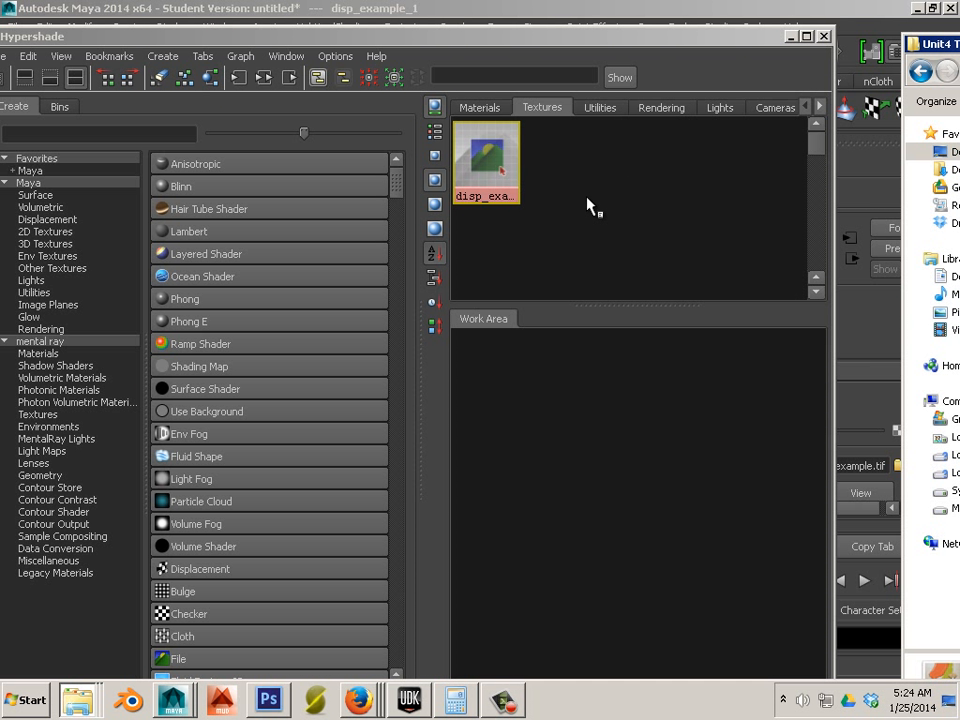
{"action": "left_click", "coordinate": [501, 166]}
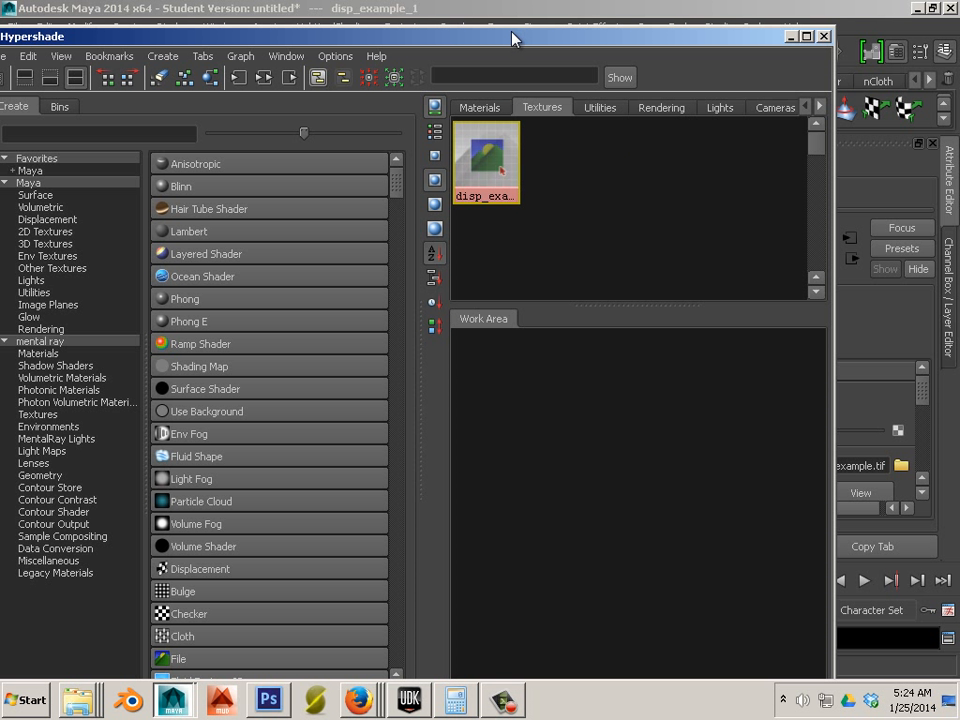
{"action": "left_click_drag", "start_coordinate": [514, 36], "coordinate": [337, 51]}
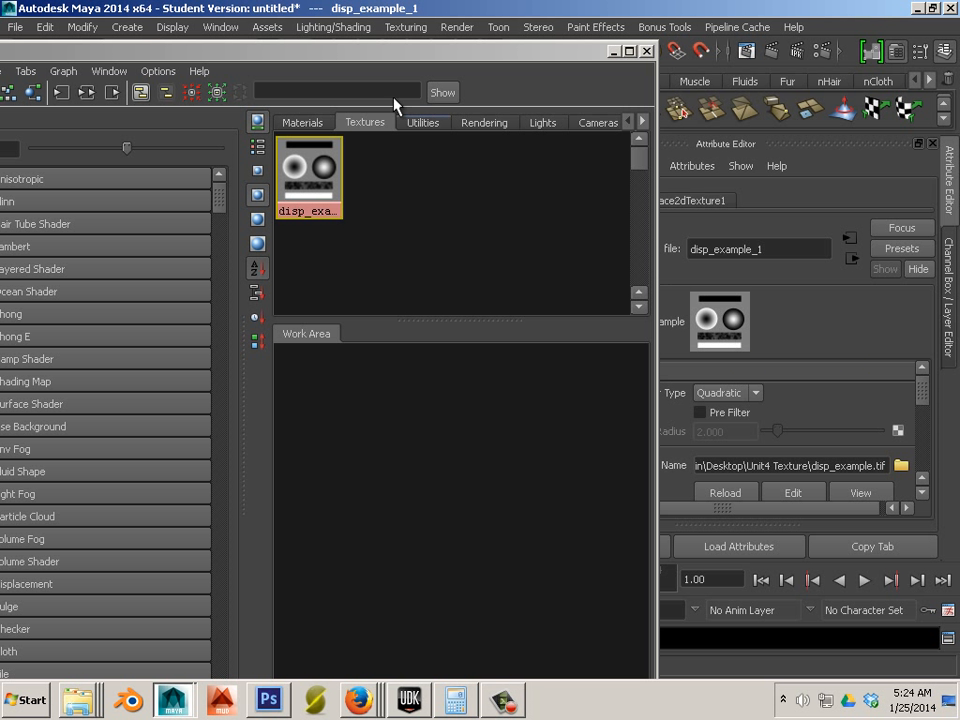
Bring the whole Hypershade back into view, show its materials and create a new Lambert material
{"action": "left_click_drag", "start_coordinate": [323, 55], "coordinate": [574, 77]}
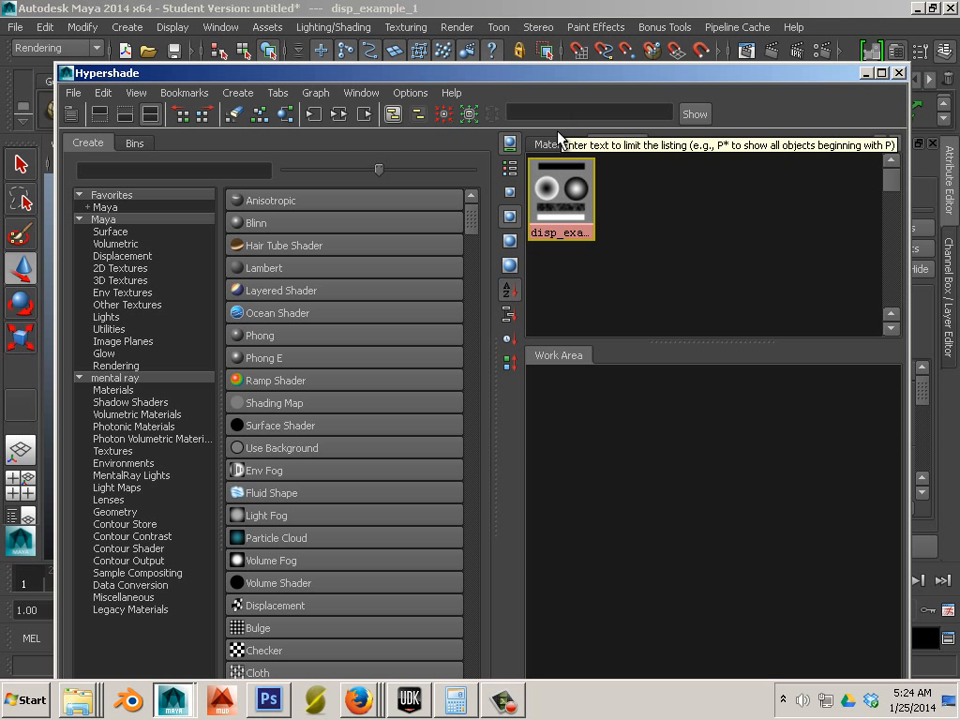
{"action": "left_click", "coordinate": [557, 146]}
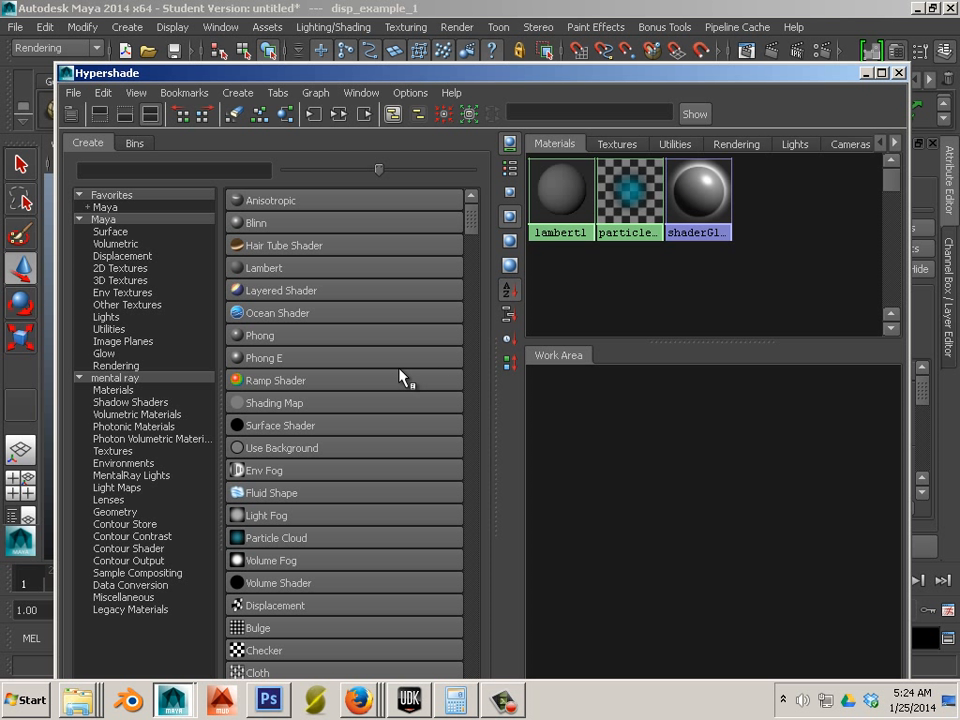
{"action": "left_click", "coordinate": [246, 268]}
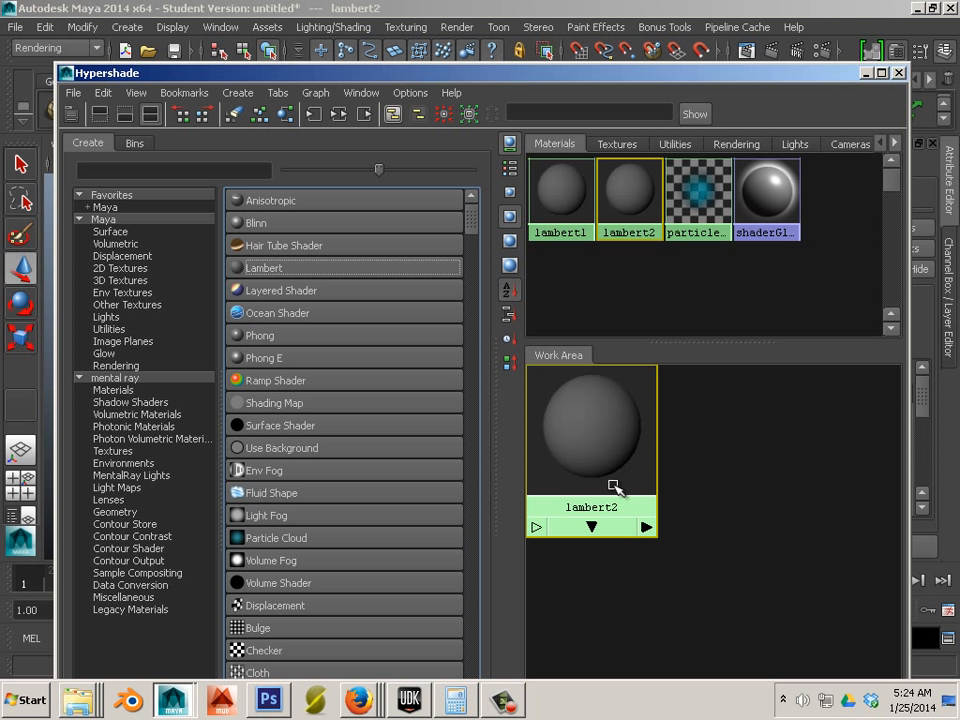
Connect the disp_example texture to the displacement map input of the lambert2 material in the Hypershade
{"action": "left_click", "coordinate": [632, 147]}
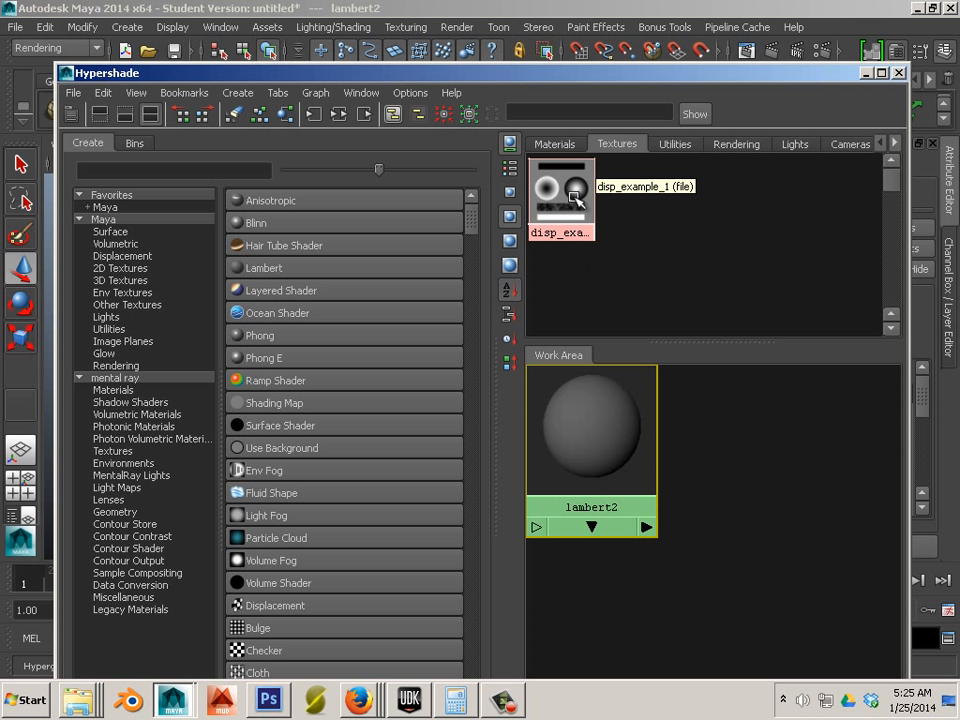
{"action": "middle_click_drag", "start_coordinate": [577, 203], "coordinate": [611, 444]}
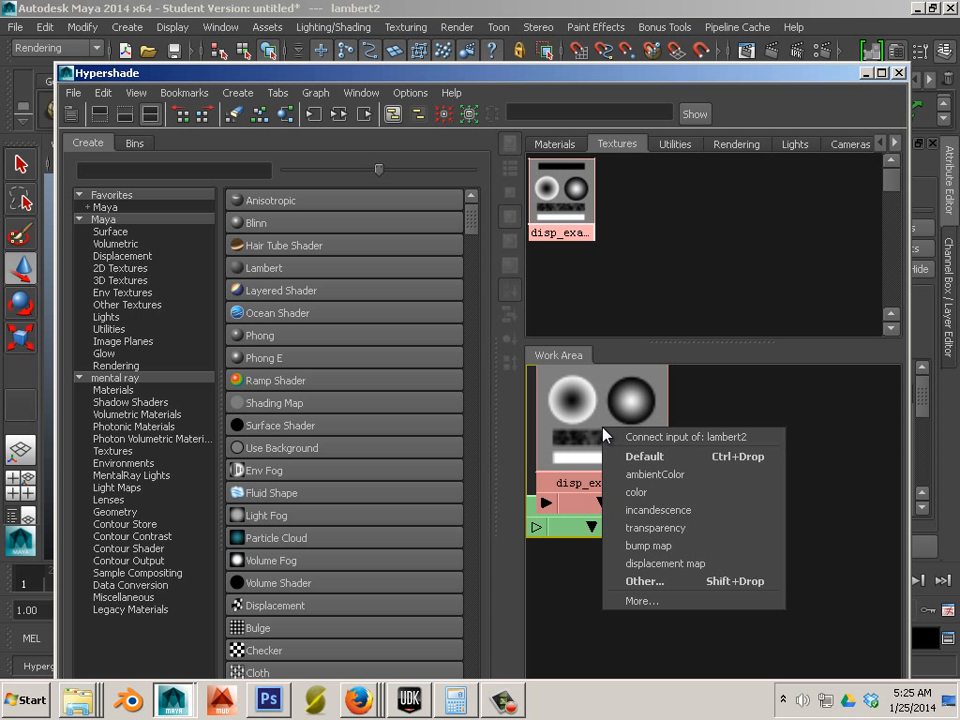
{"action": "left_click", "coordinate": [704, 567]}
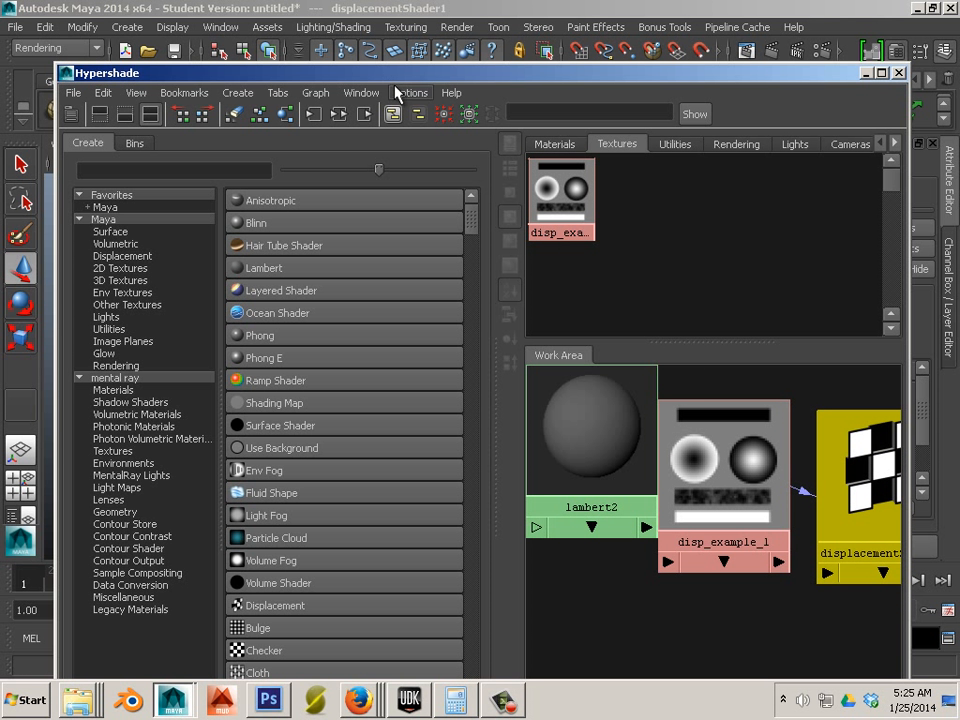
Shift the Hypershade to uncover part of the plane and spread the texture and lambert2 nodes apart in the work area
{"action": "left_click_drag", "start_coordinate": [300, 72], "coordinate": [410, 43]}
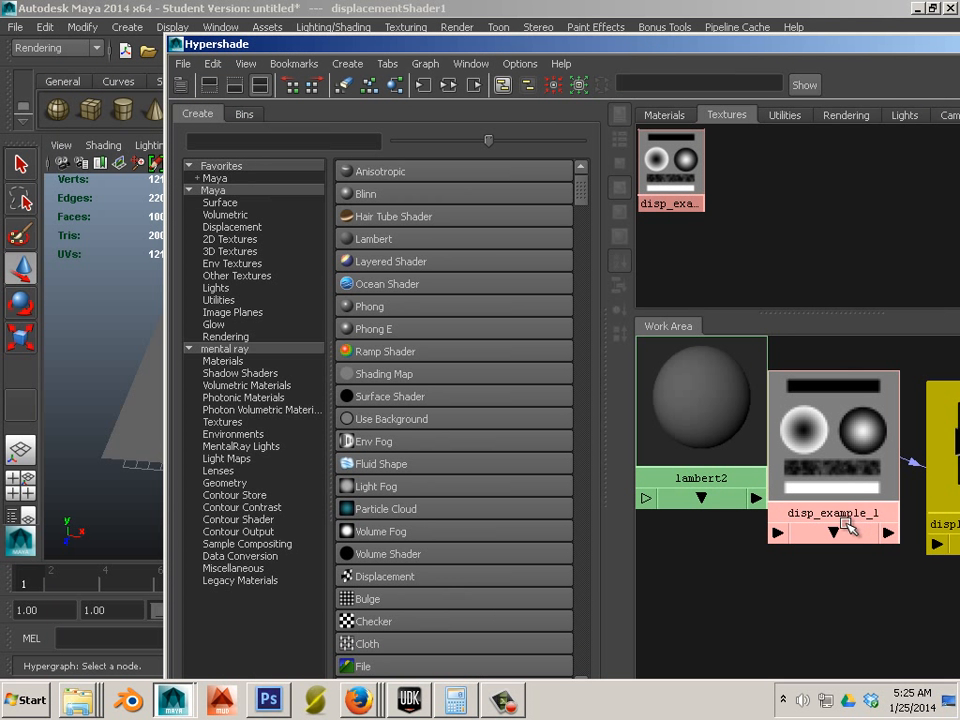
{"action": "scroll", "coordinate": [824, 478], "scroll_direction": "down", "scroll_amount": 1}
{"action": "scroll", "coordinate": [826, 486], "scroll_direction": "down", "scroll_amount": 3}
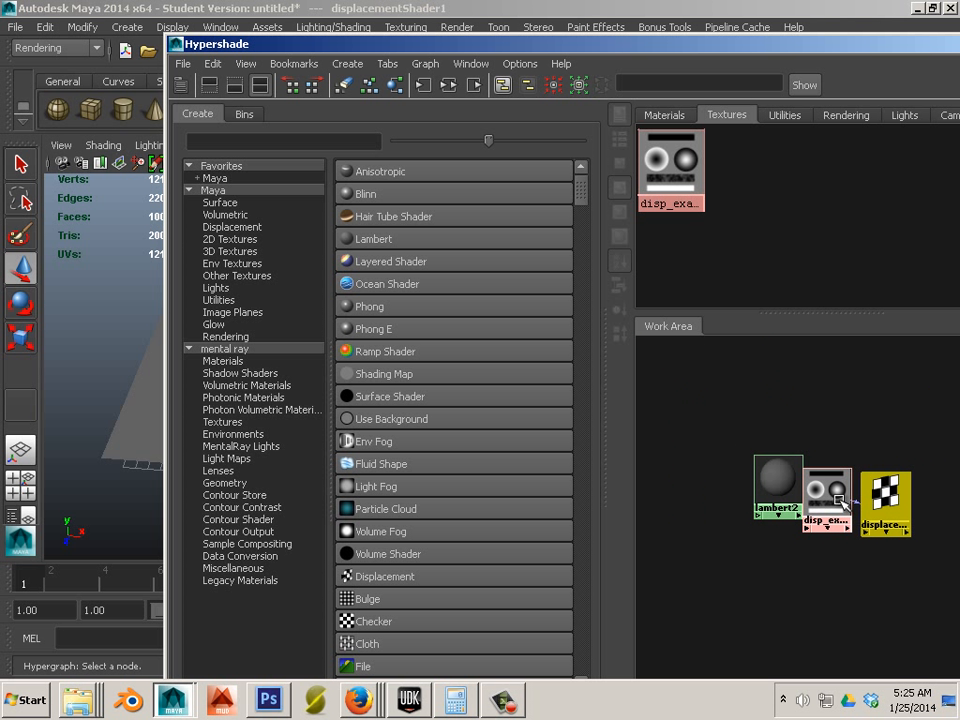
{"action": "left_click_drag", "start_coordinate": [826, 486], "coordinate": [843, 516]}
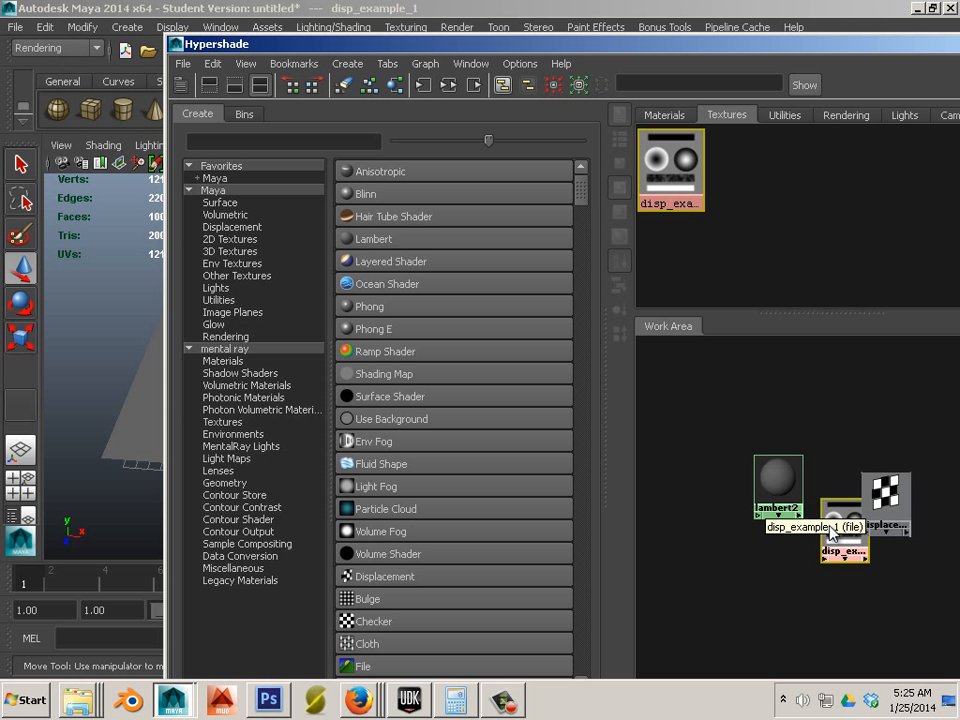
{"action": "left_click", "coordinate": [780, 466]}
{"action": "left_click_drag", "start_coordinate": [780, 466], "coordinate": [756, 447]}
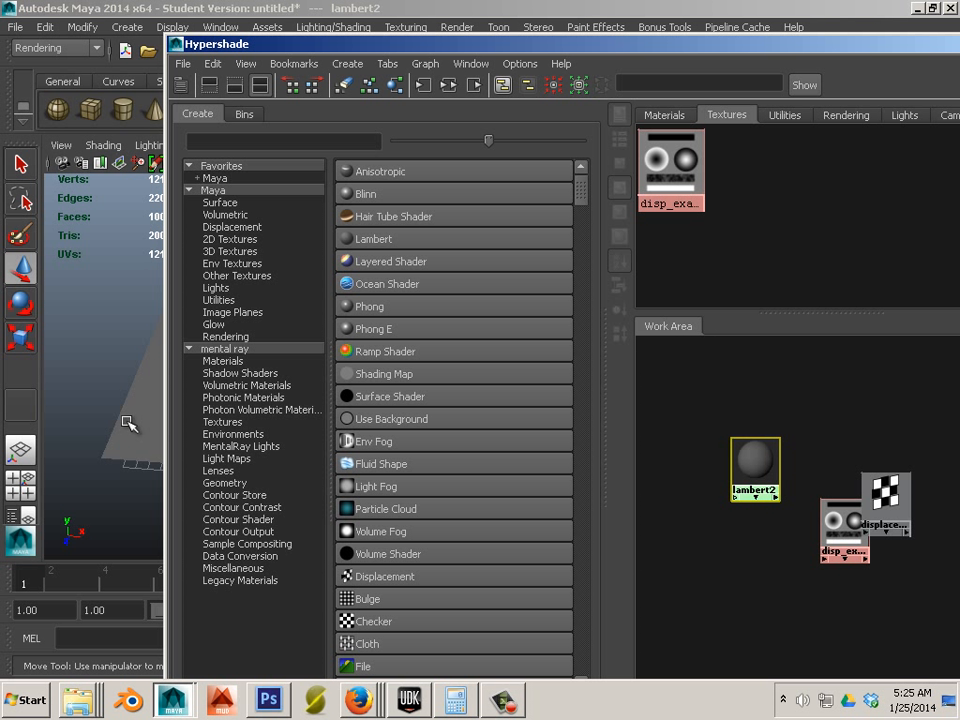
Assign lambert2 to the polygon plane and rename the material as Disp
{"action": "middle_click_drag", "start_coordinate": [752, 462], "coordinate": [160, 437]}
{"action": "left_click", "coordinate": [761, 460]}
{"action": "right_click", "coordinate": [762, 470]}
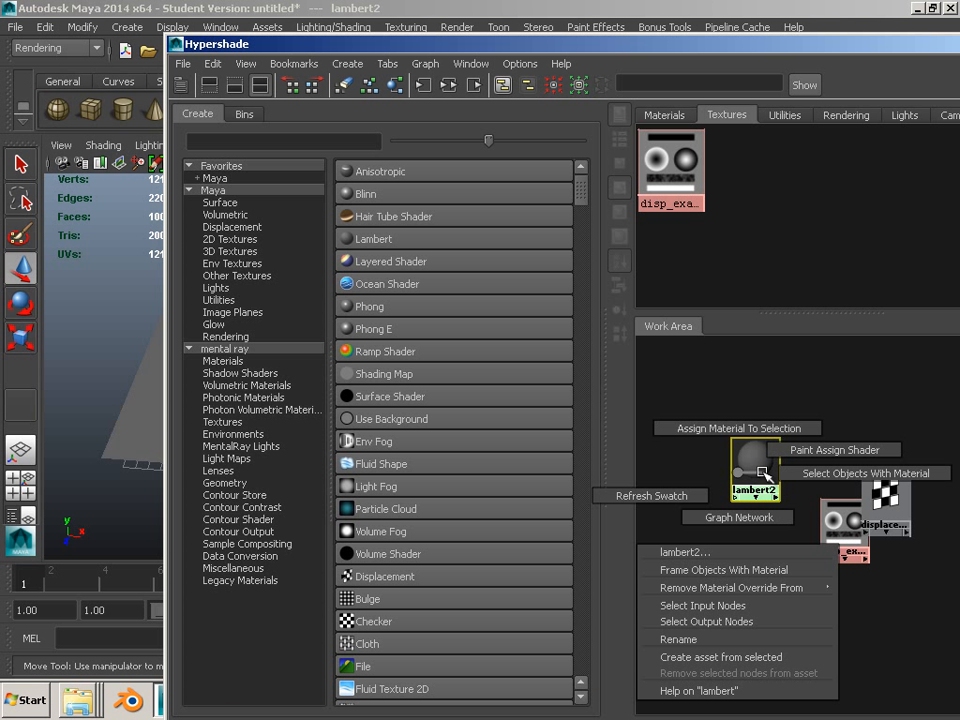
{"action": "left_click", "coordinate": [725, 641]}
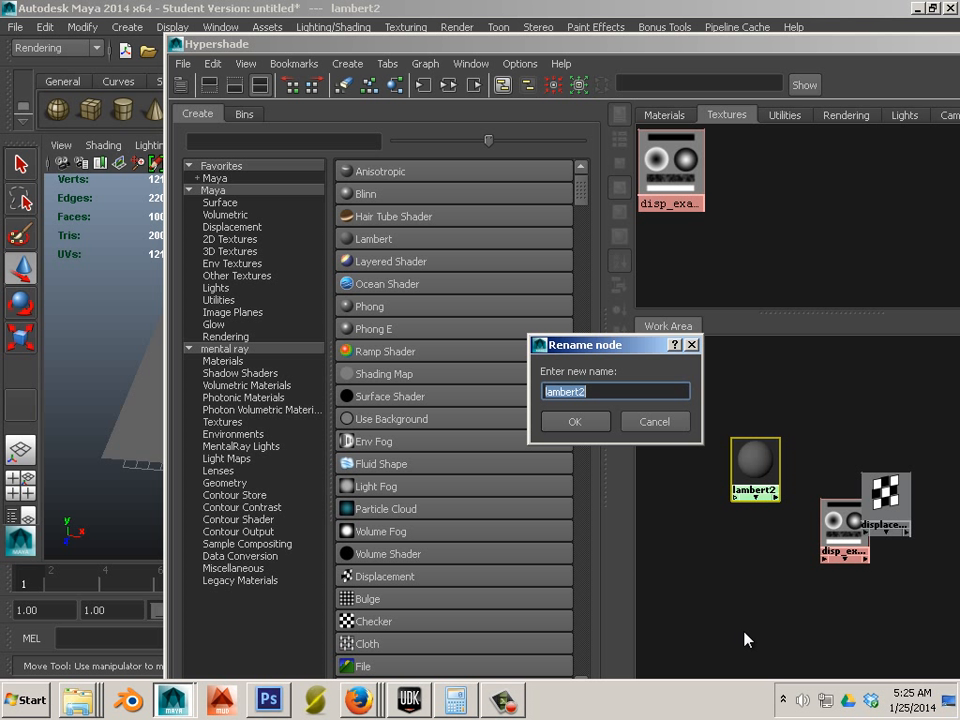
{"action": "type", "text": "S"}
{"action": "key", "text": "Return"}
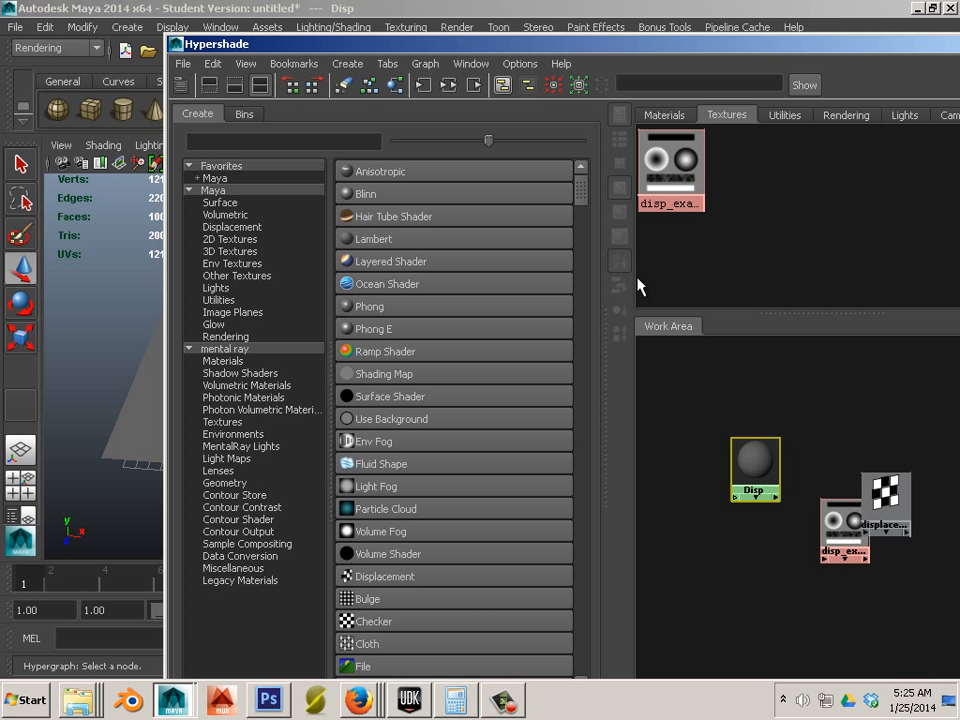
Move the Hypershade aside and select the polygon plane to show its attributes
{"action": "double_click", "coordinate": [445, 46]}
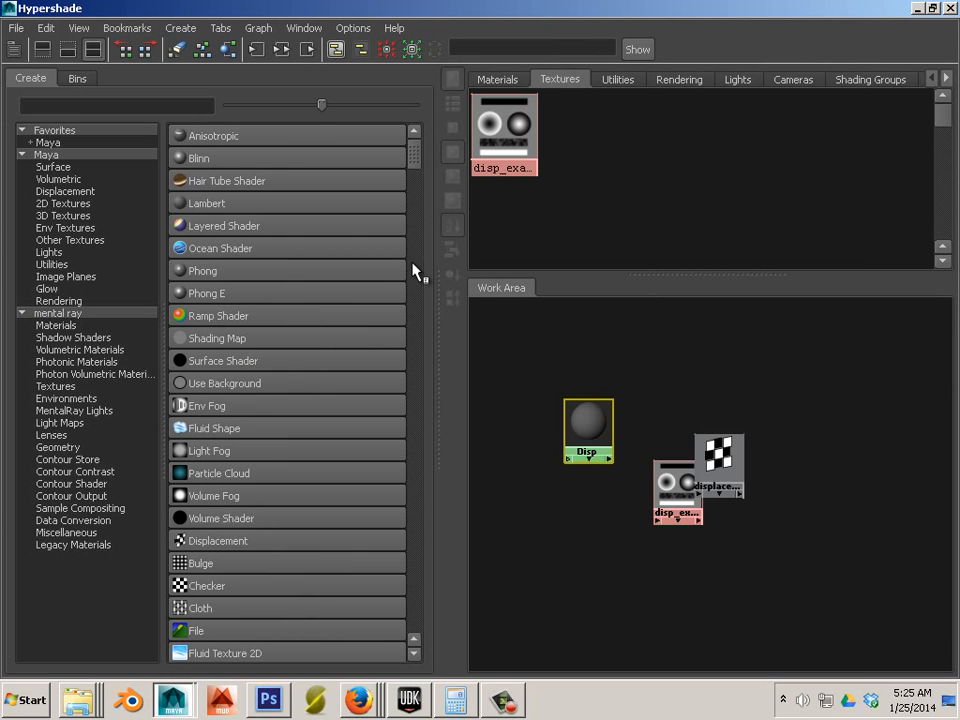
{"action": "left_click_drag", "start_coordinate": [566, 31], "coordinate": [902, 31]}
{"action": "left_click", "coordinate": [234, 418]}
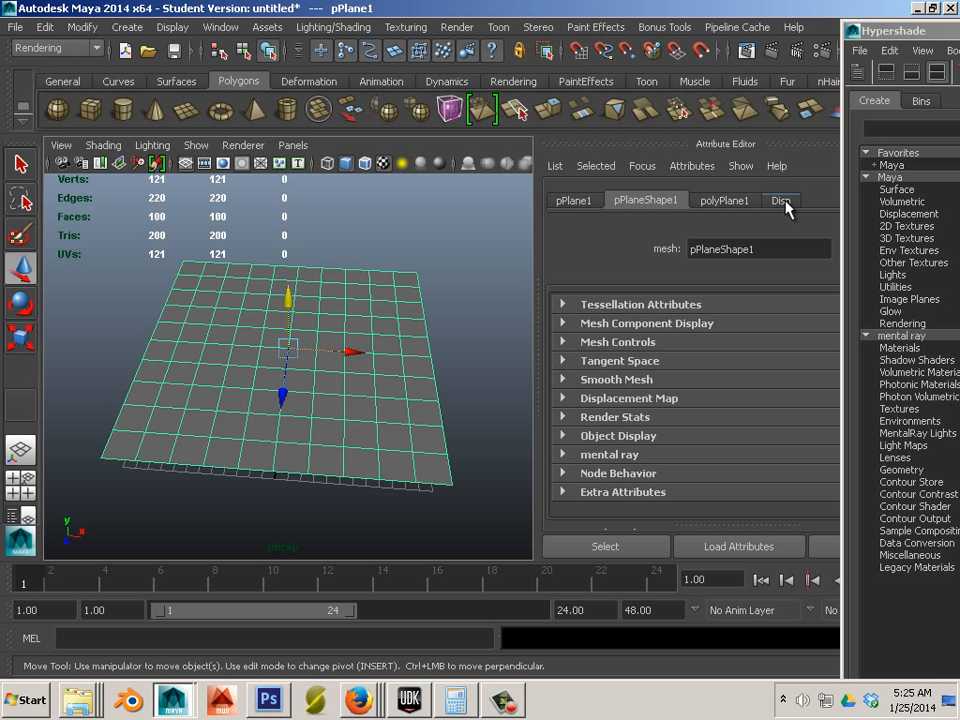
{"action": "left_click_drag", "start_coordinate": [448, 343], "coordinate": [421, 362], "text": "alt"}
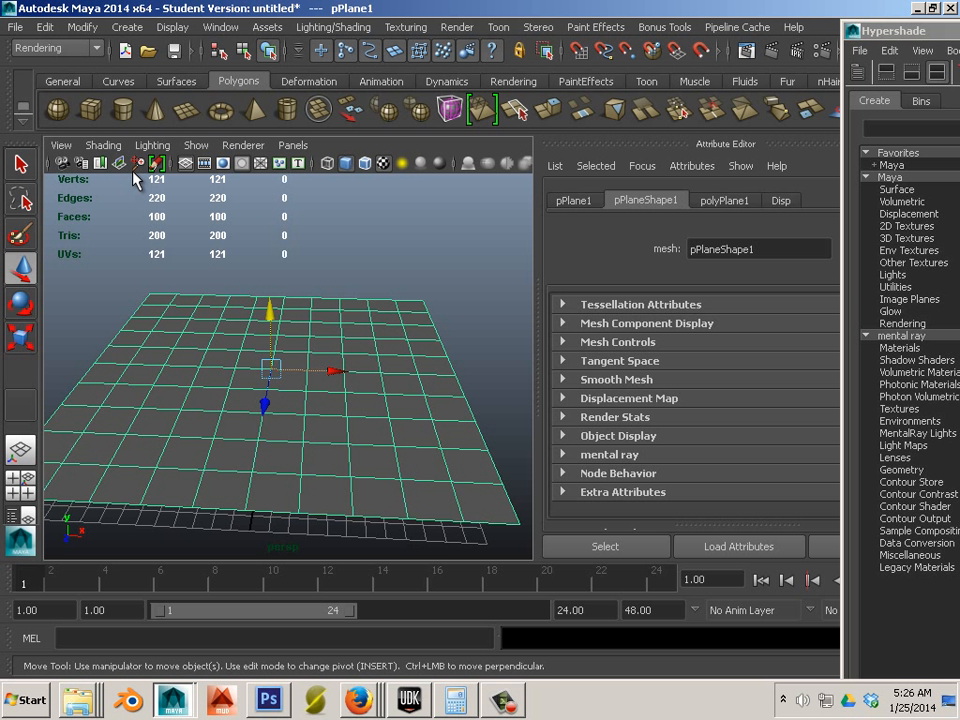
{"action": "scroll", "coordinate": [272, 249], "scroll_direction": "down", "scroll_amount": 5}
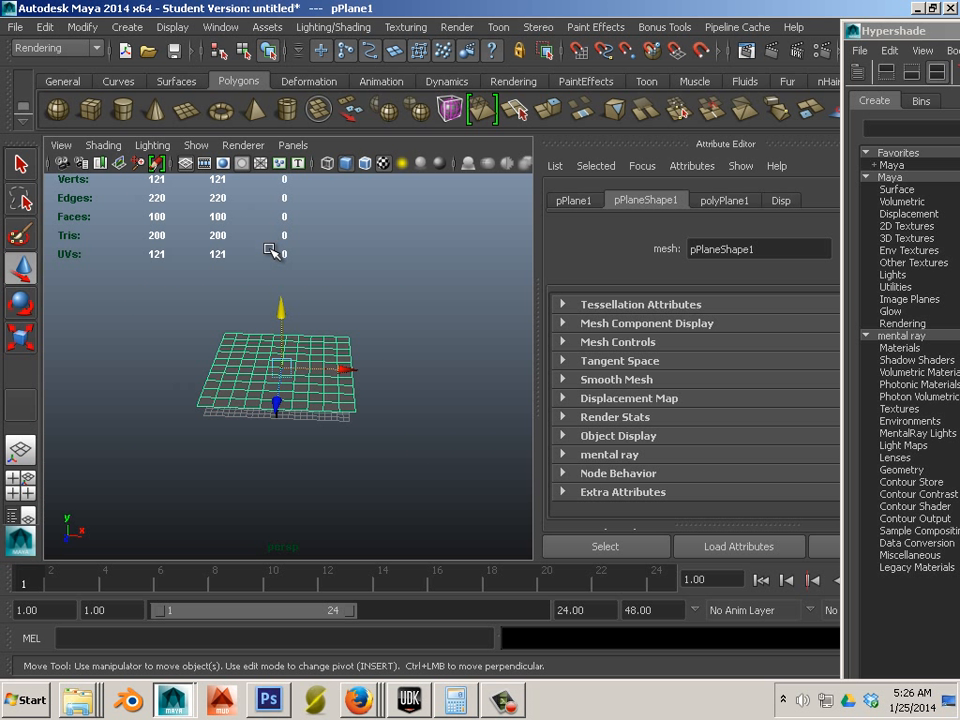
{"action": "scroll", "coordinate": [343, 295], "scroll_direction": "up", "scroll_amount": 5}
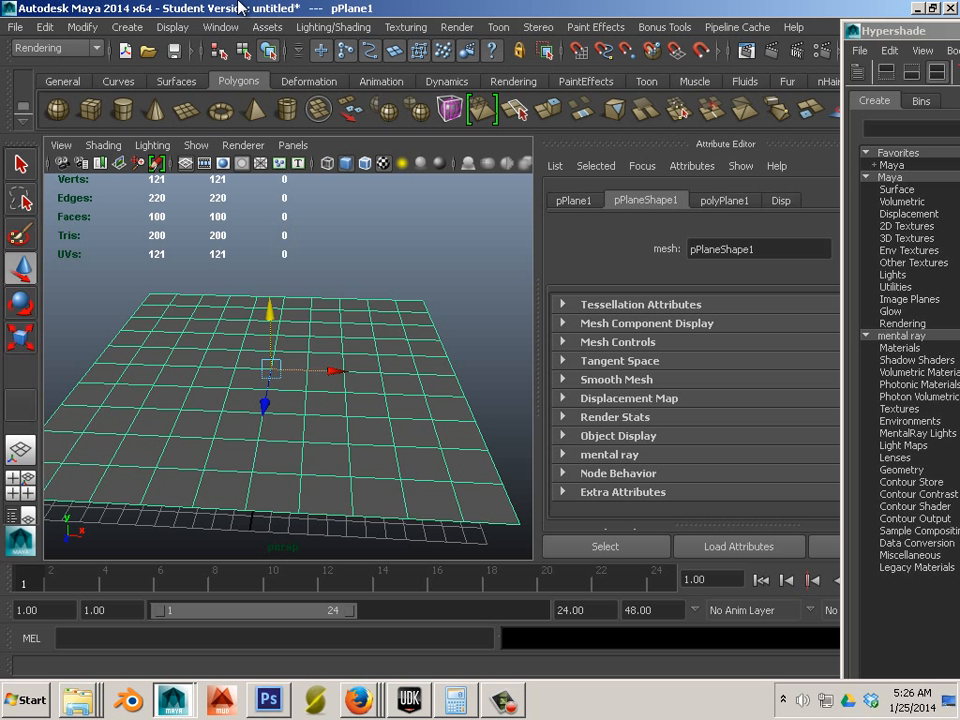
Check in the Plug-in Manager whether Mayatomr.mll is loaded, and close the manager
{"action": "left_click", "coordinate": [221, 27]}
{"action": "mouse_move", "coordinate": [354, 133]}
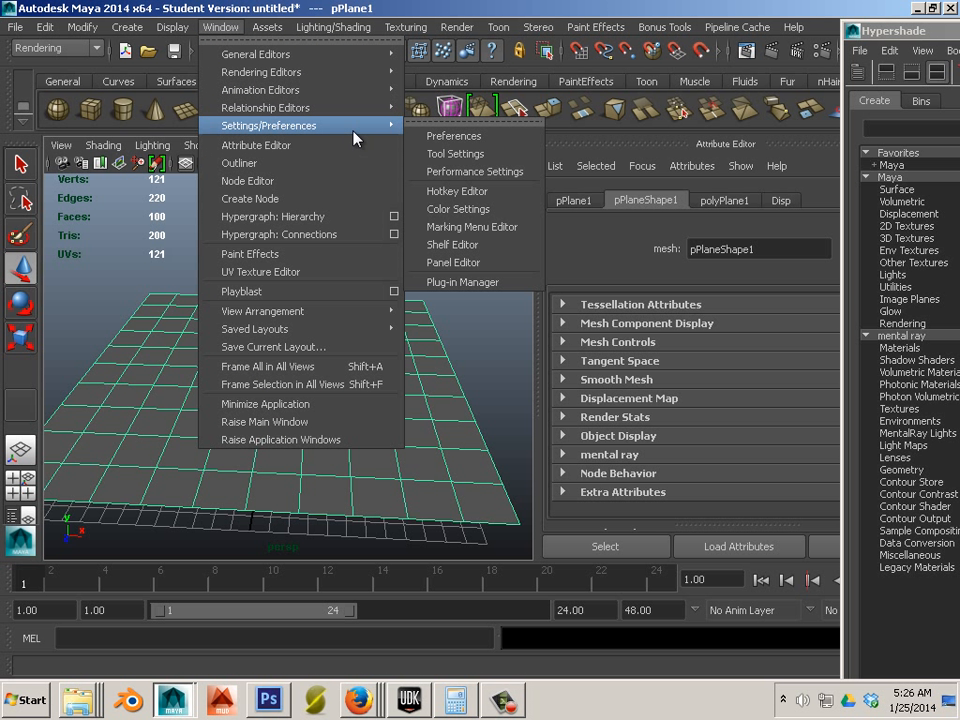
{"action": "mouse_move", "coordinate": [320, 76]}
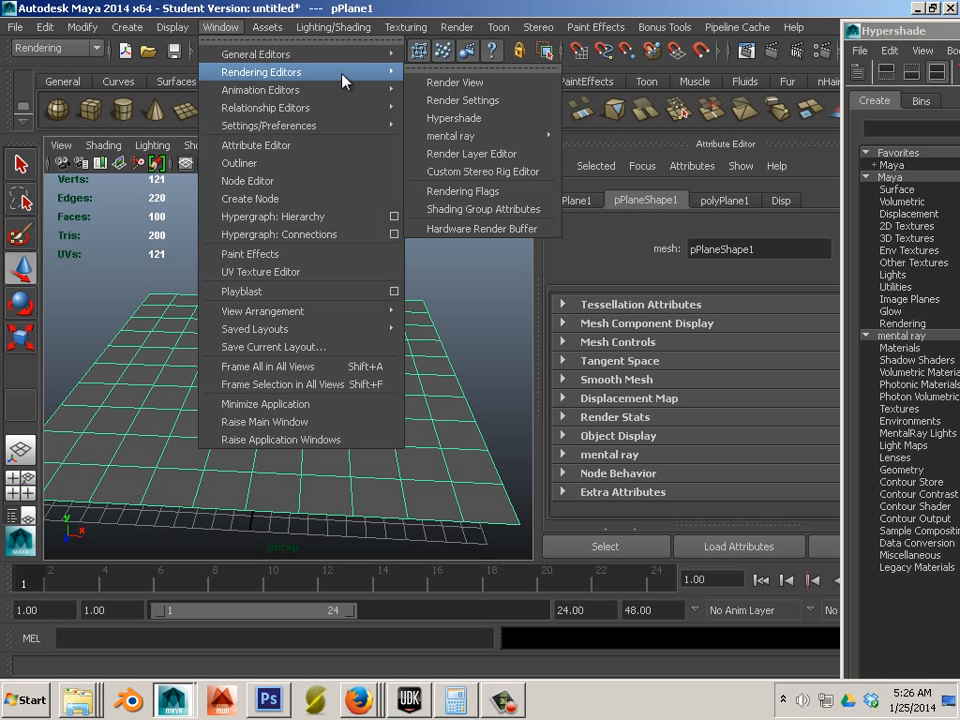
{"action": "mouse_move", "coordinate": [465, 135]}
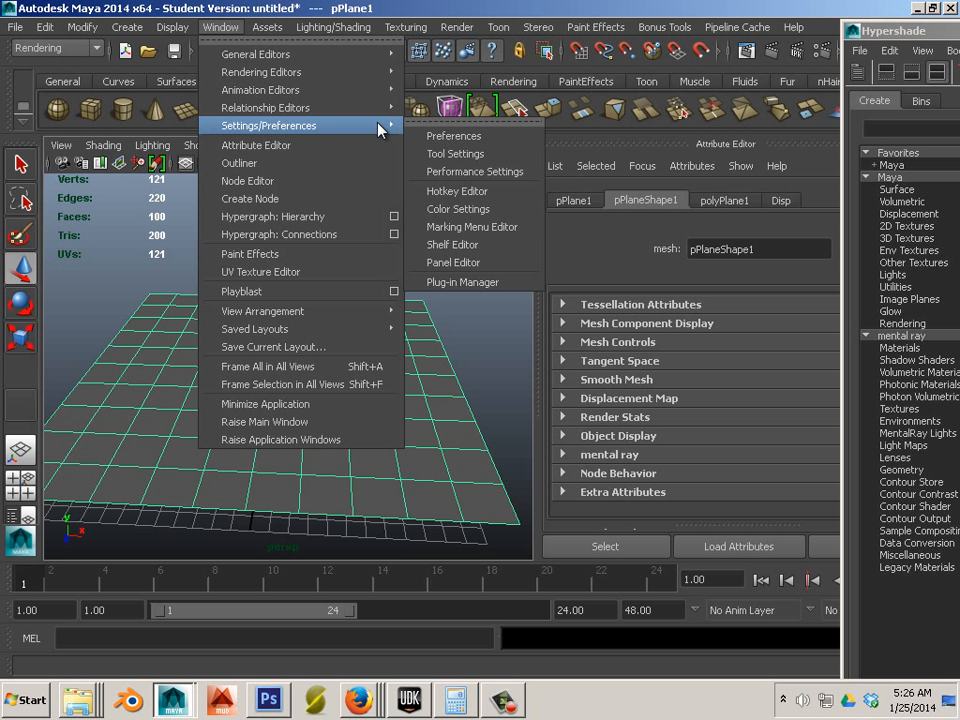
{"action": "left_click", "coordinate": [470, 283]}
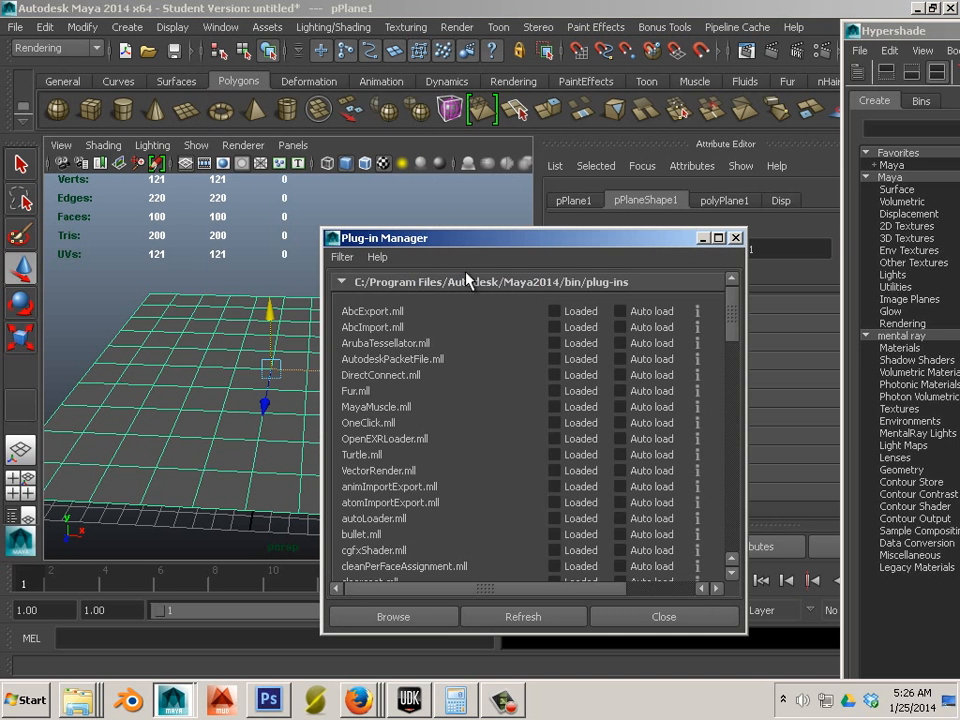
{"action": "scroll", "coordinate": [470, 368], "scroll_direction": "down", "scroll_amount": 15}
{"action": "scroll", "coordinate": [482, 372], "scroll_direction": "down", "scroll_amount": 4}
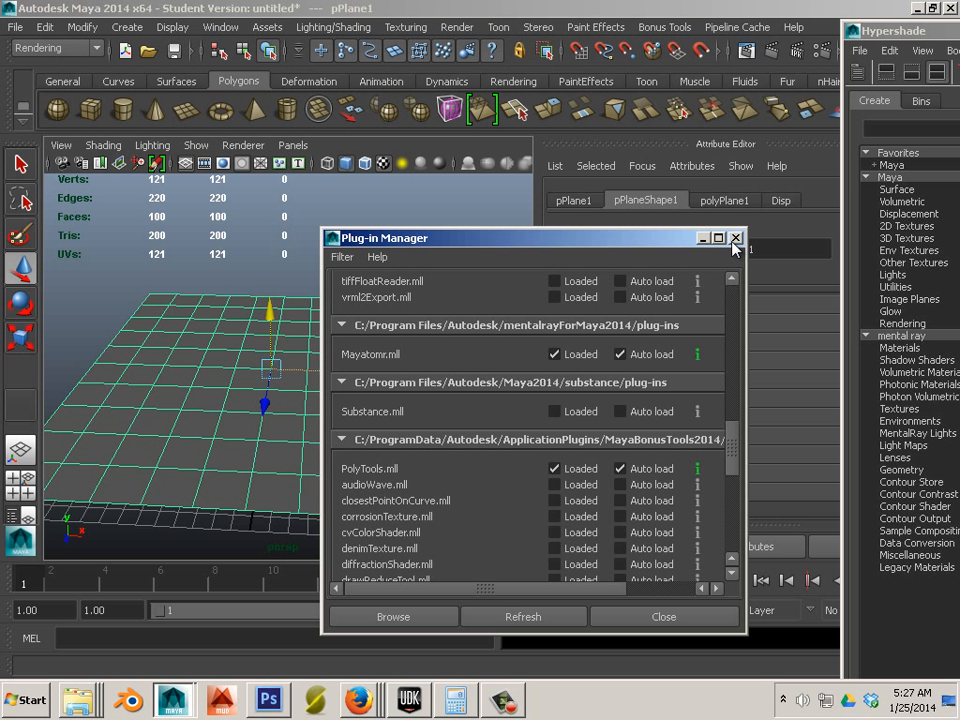
{"action": "left_click", "coordinate": [652, 618]}
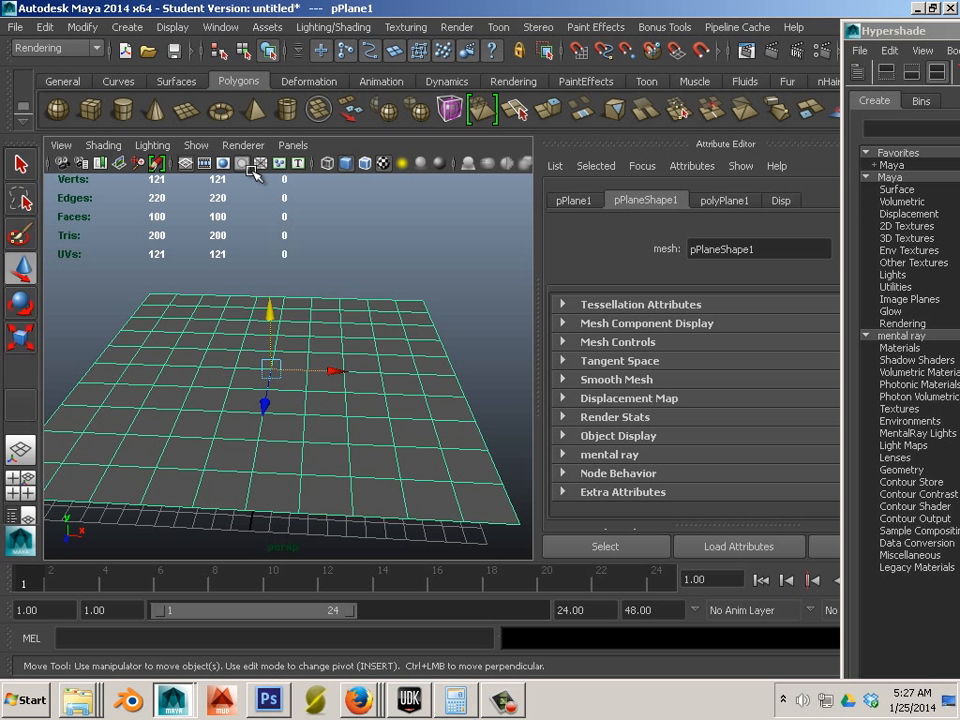
Create a subdivision approximation for the plane in the mental ray Approximation Editor and close the editor
{"action": "left_click", "coordinate": [223, 30]}
{"action": "mouse_move", "coordinate": [225, 72]}
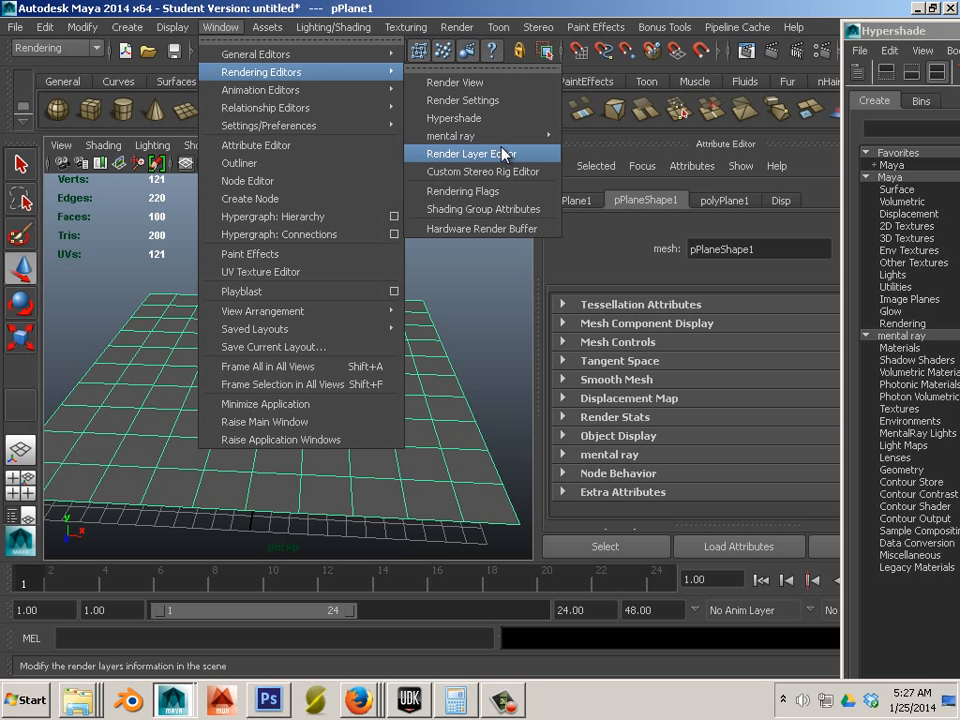
{"action": "mouse_move", "coordinate": [508, 137]}
{"action": "left_click", "coordinate": [638, 147]}
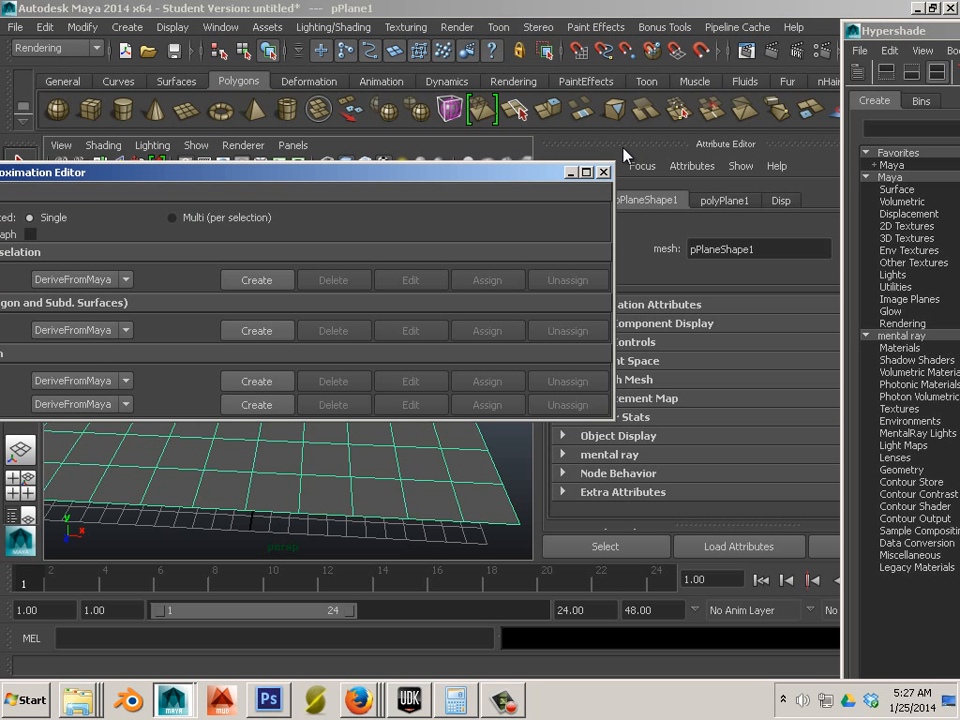
{"action": "left_click_drag", "start_coordinate": [444, 176], "coordinate": [836, 206]}
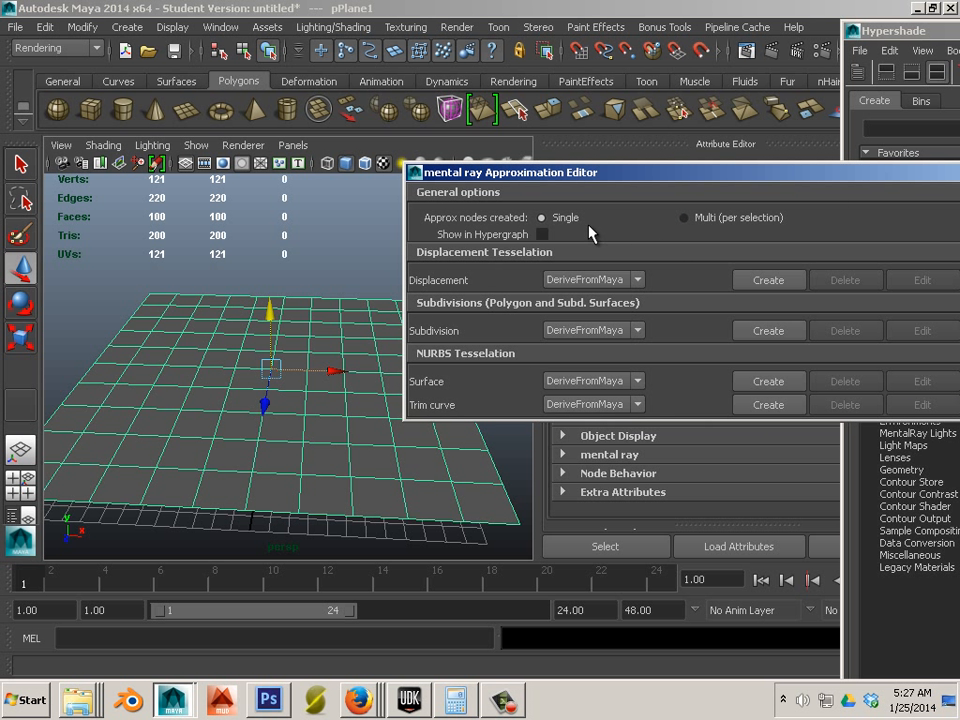
{"action": "left_click", "coordinate": [178, 359]}
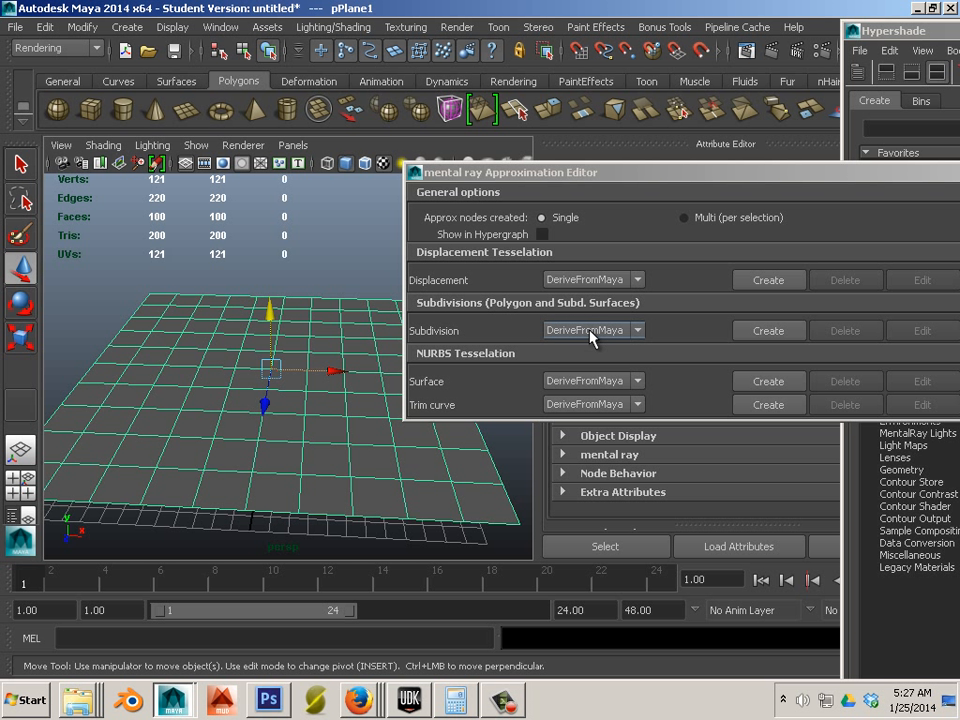
{"action": "left_click", "coordinate": [768, 331]}
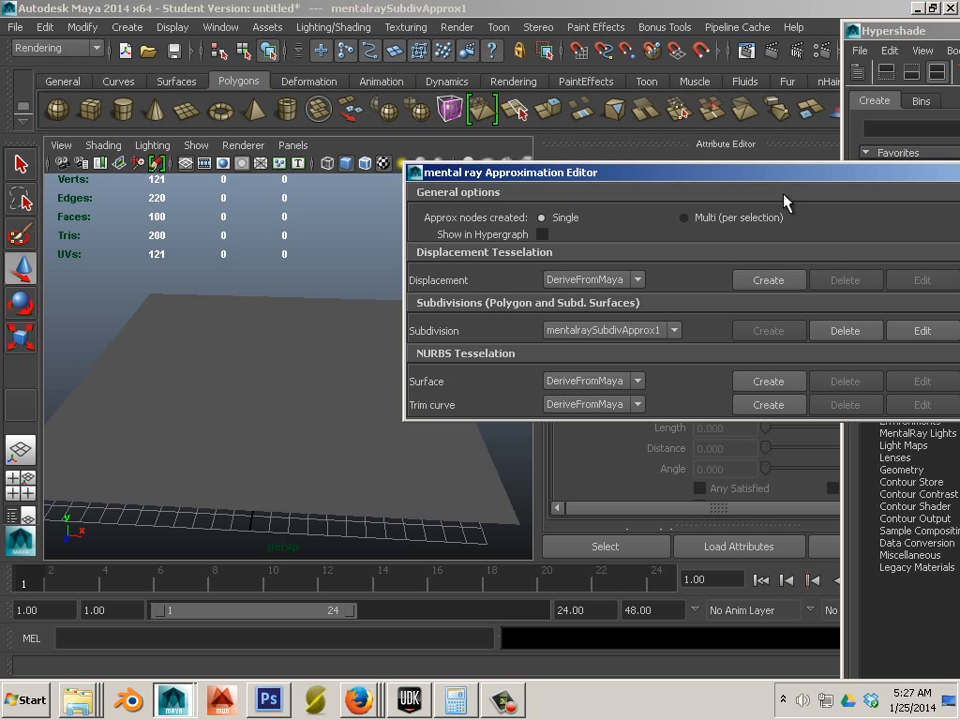
{"action": "left_click_drag", "start_coordinate": [763, 180], "coordinate": [461, 452]}
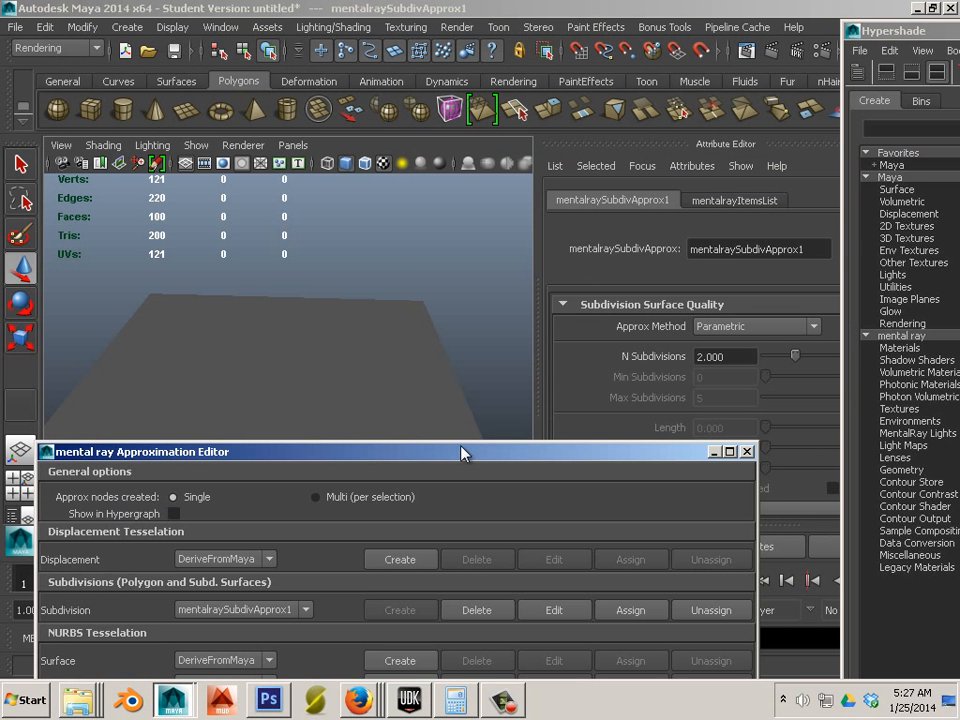
{"action": "left_click", "coordinate": [748, 453]}
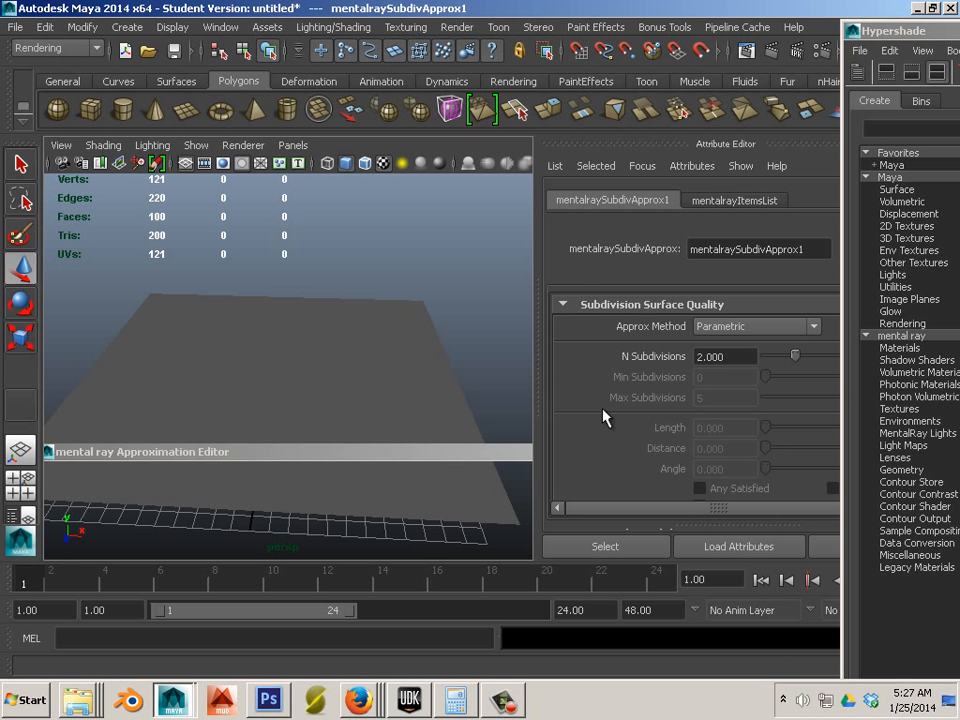
Keep the subdivision approximation's method as Parametric and set N Subdivisions to 4
{"action": "left_click", "coordinate": [743, 327]}
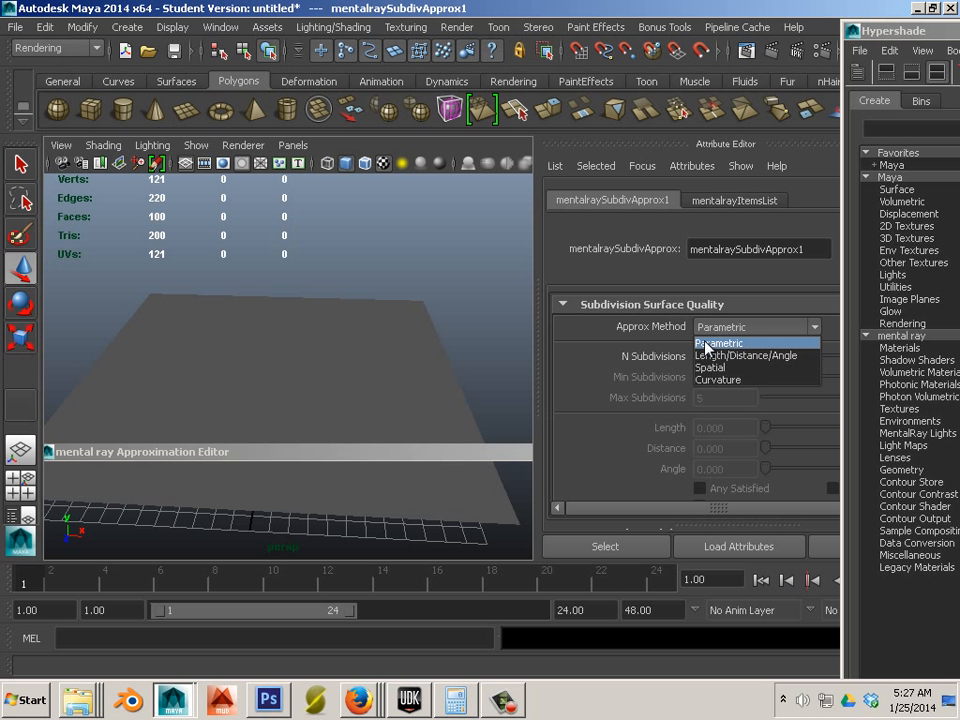
{"action": "left_click", "coordinate": [706, 344]}
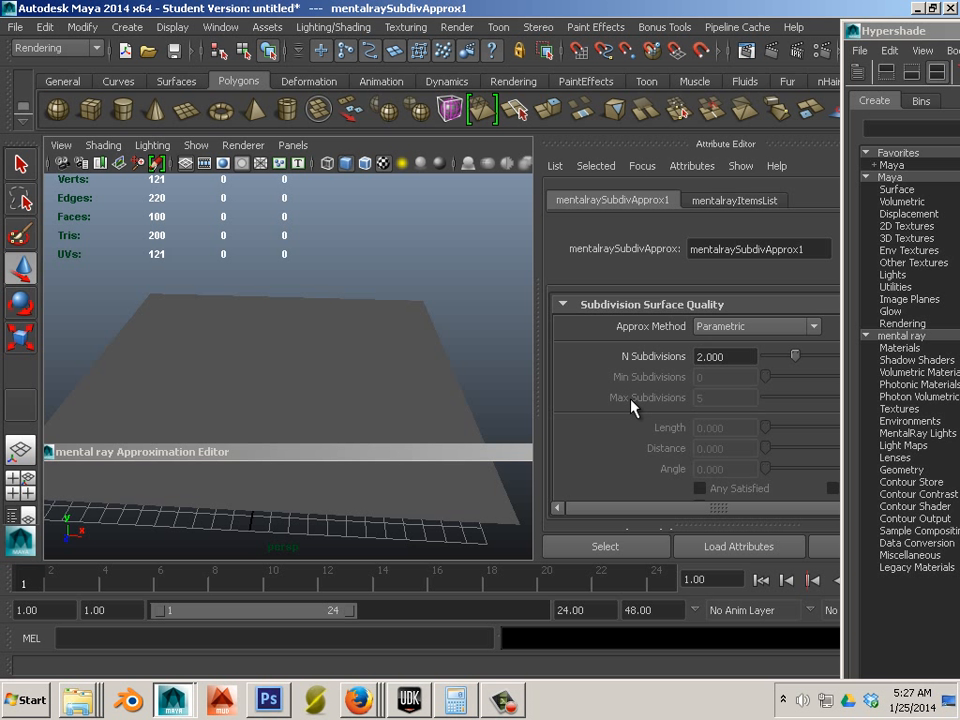
{"action": "scroll", "coordinate": [660, 410], "scroll_direction": "down", "scroll_amount": 3}
{"action": "scroll", "coordinate": [690, 415], "scroll_direction": "up", "scroll_amount": 3}
{"action": "left_click_drag", "start_coordinate": [794, 360], "coordinate": [799, 360]}
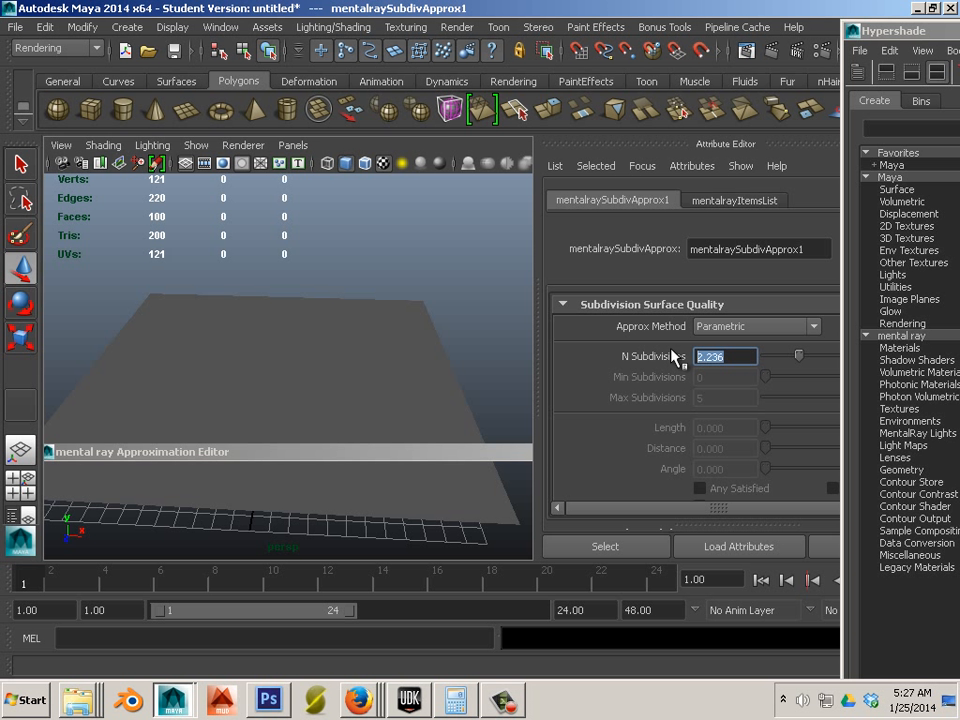
{"action": "type", "text": "4"}
{"action": "key", "text": "Return"}
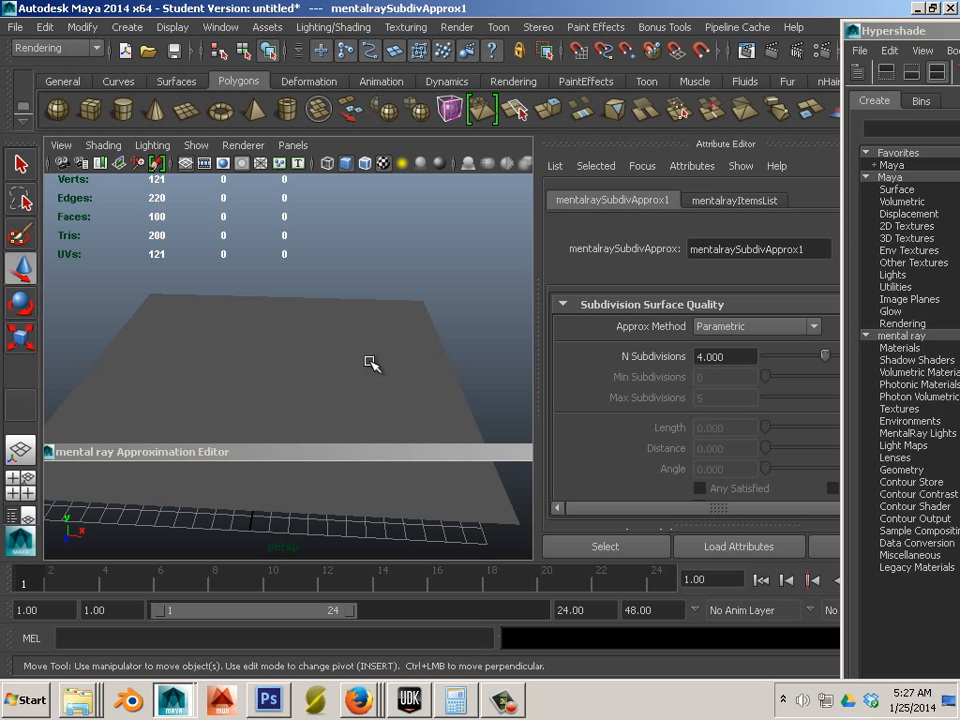
Select the polygon plane, set the renderer to mental ray in the Render Settings, and close the settings
{"action": "left_click", "coordinate": [369, 368]}
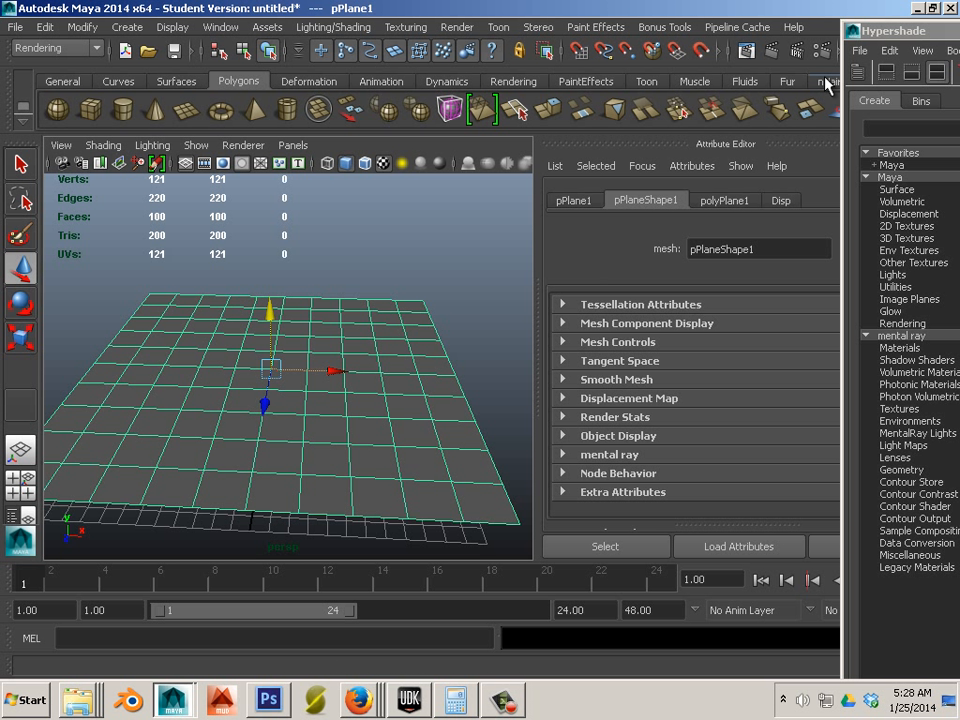
{"action": "left_click", "coordinate": [823, 51]}
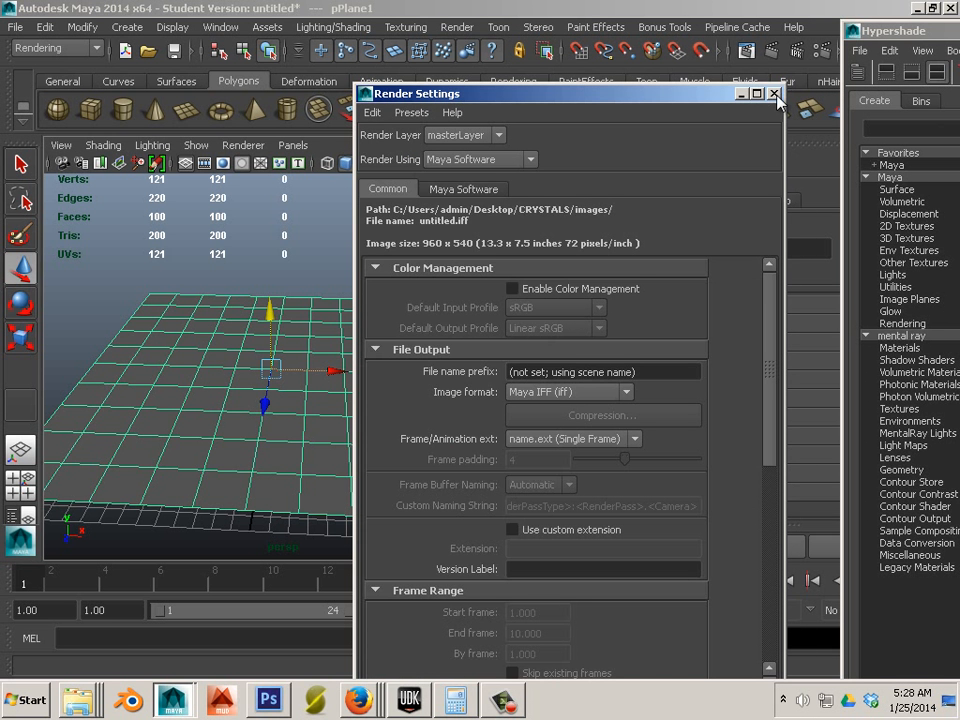
{"action": "left_click", "coordinate": [774, 94]}
{"action": "left_click", "coordinate": [821, 52]}
{"action": "left_click", "coordinate": [485, 160]}
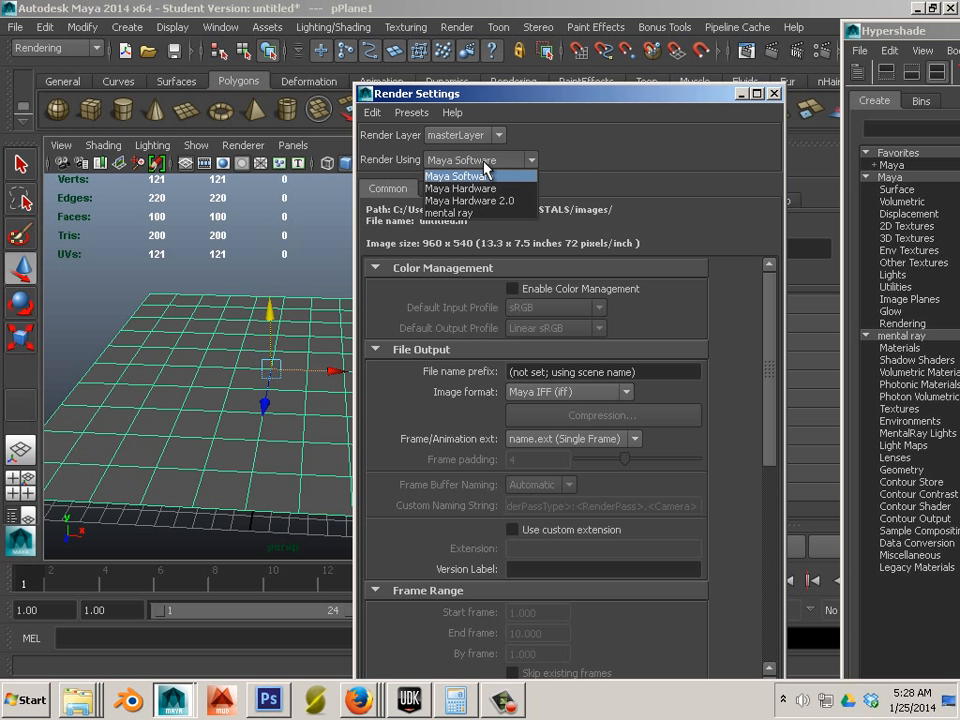
{"action": "left_click", "coordinate": [482, 212]}
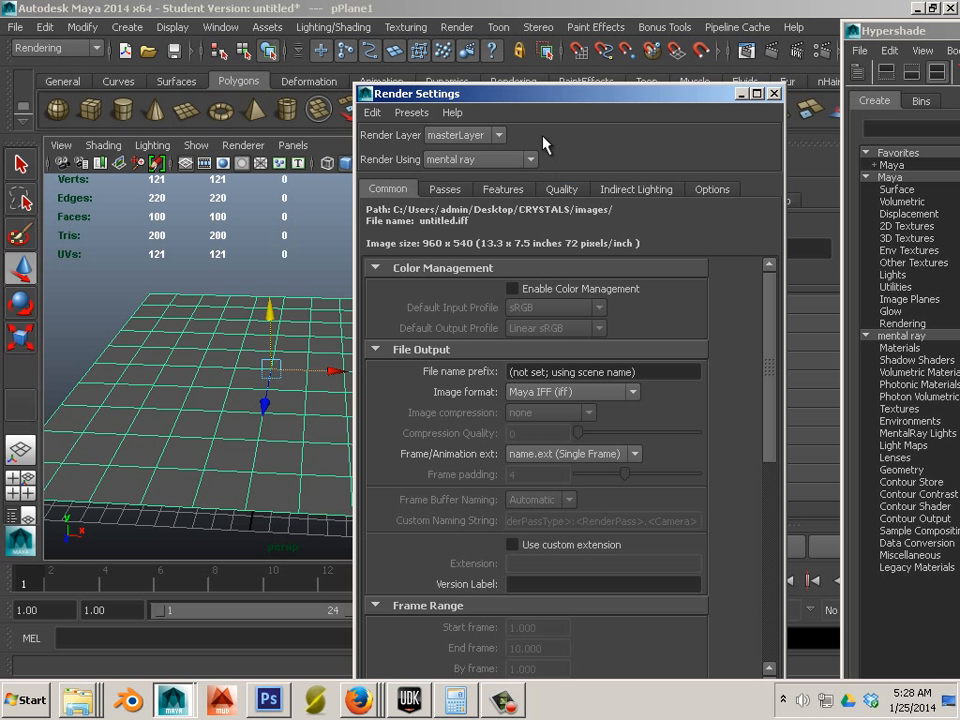
{"action": "left_click", "coordinate": [773, 93]}
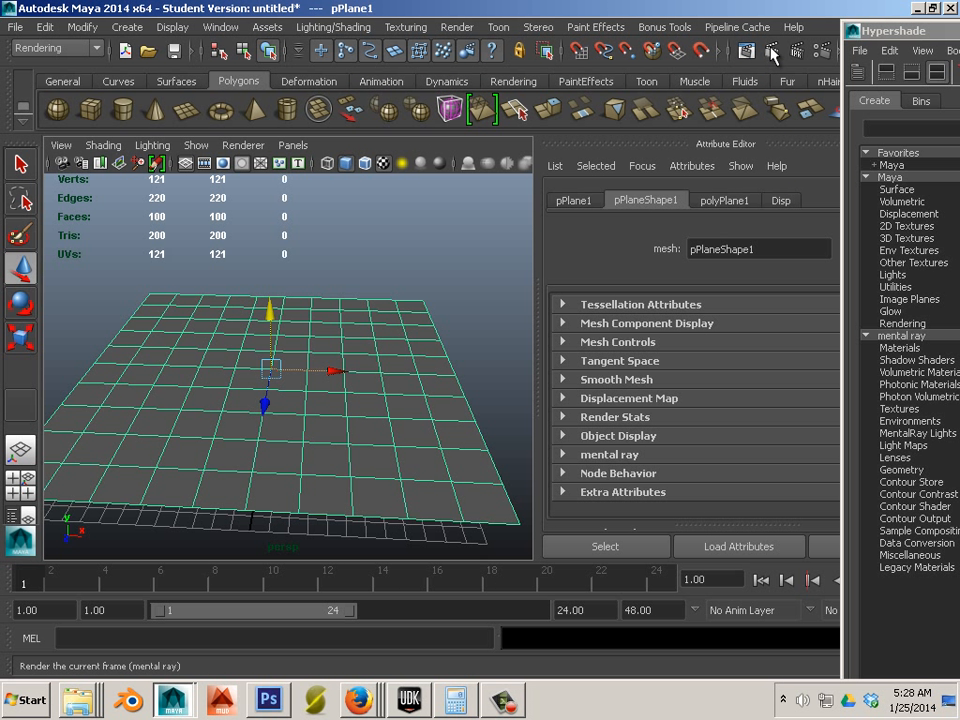
Render the current view with mental ray, examine the displacement on the plane, and close the render window
{"action": "left_click", "coordinate": [746, 50]}
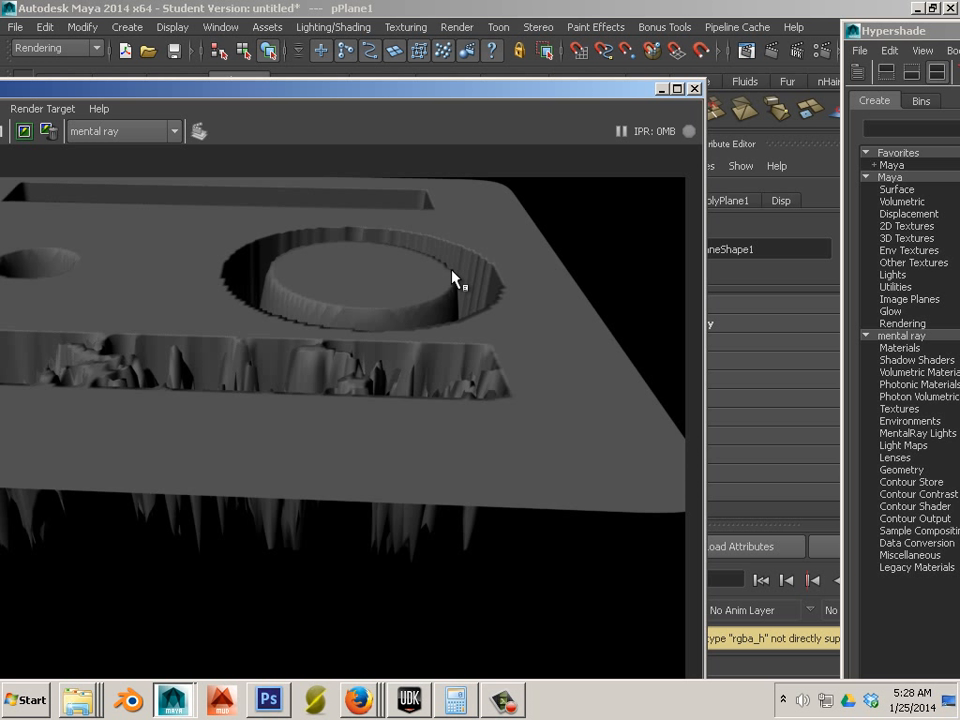
{"action": "left_click_drag", "start_coordinate": [330, 100], "coordinate": [482, 97]}
{"action": "scroll", "coordinate": [462, 410], "scroll_direction": "down", "scroll_amount": 2}
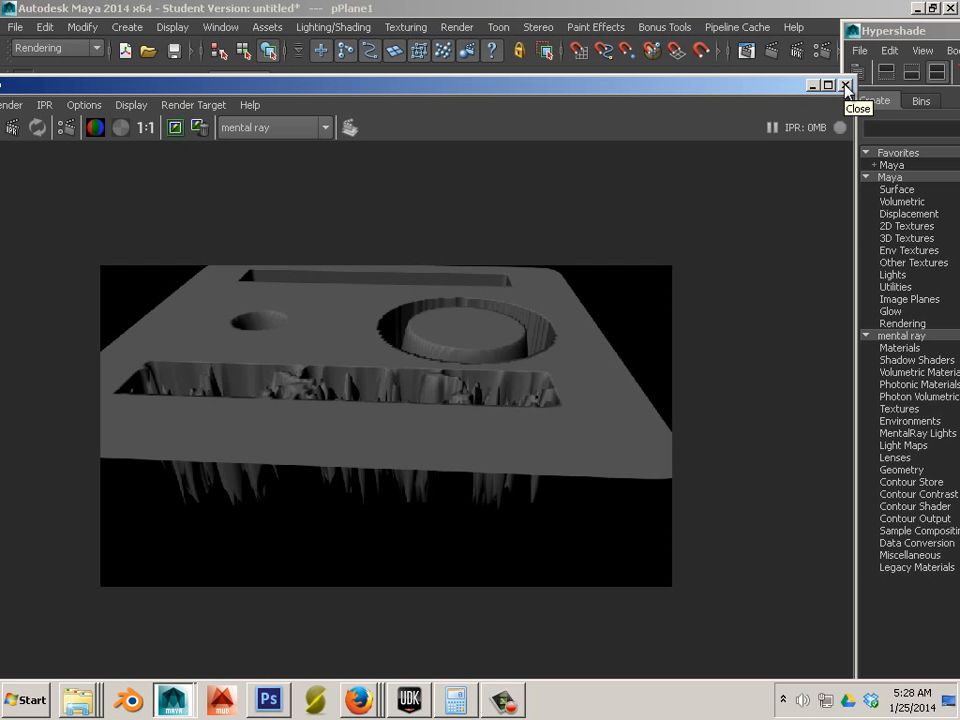
{"action": "left_click", "coordinate": [845, 85]}
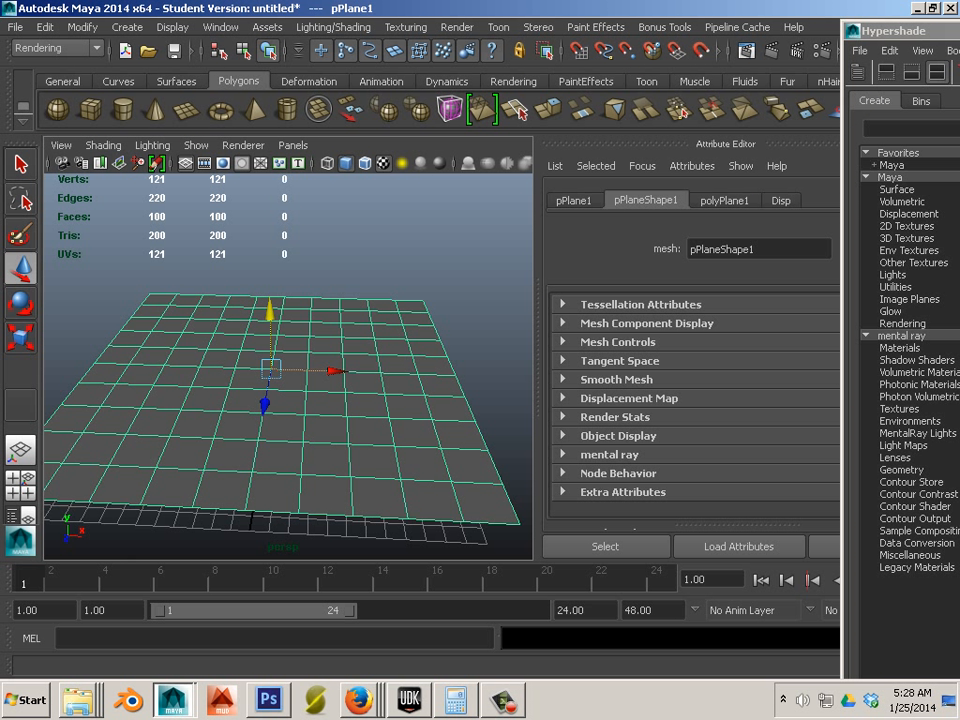
Bring the Hypershade back into view and move the displacement shader node clear of the file texture node
{"action": "left_click_drag", "start_coordinate": [938, 30], "coordinate": [13, 169]}
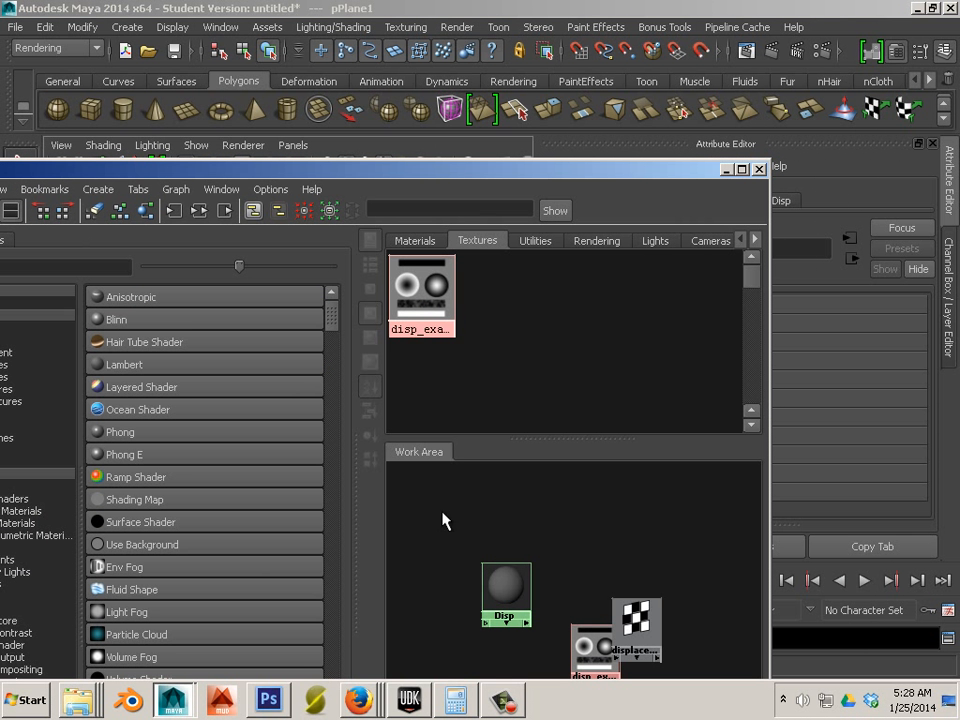
{"action": "scroll", "coordinate": [585, 542], "scroll_direction": "down", "scroll_amount": 2}
{"action": "left_click_drag", "start_coordinate": [529, 165], "coordinate": [490, 23]}
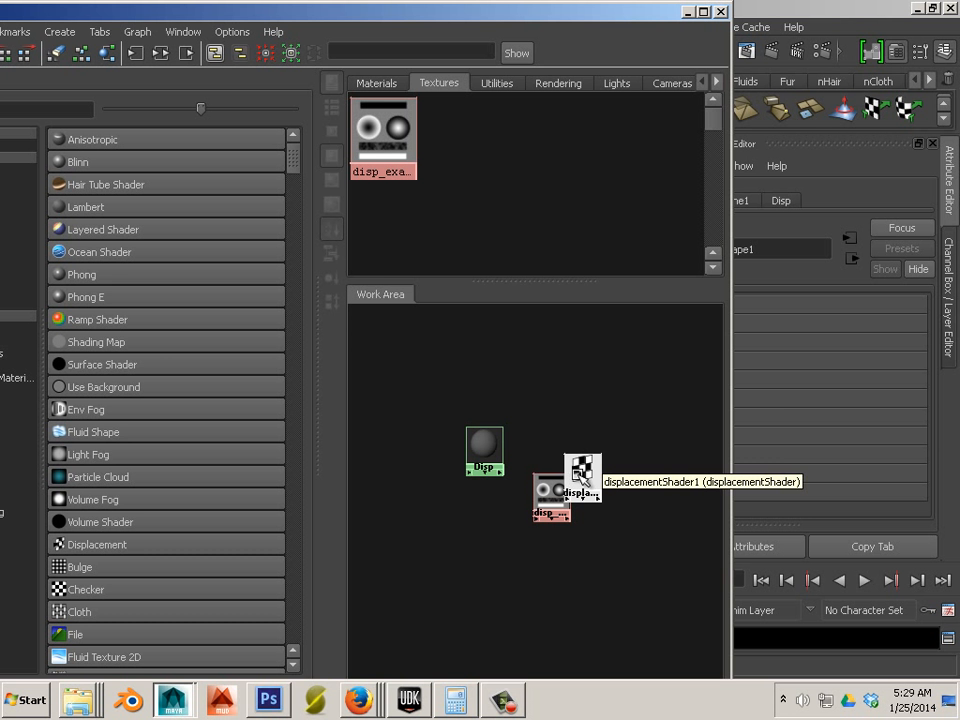
{"action": "left_click", "coordinate": [581, 476]}
{"action": "left_click_drag", "start_coordinate": [581, 478], "coordinate": [620, 485]}
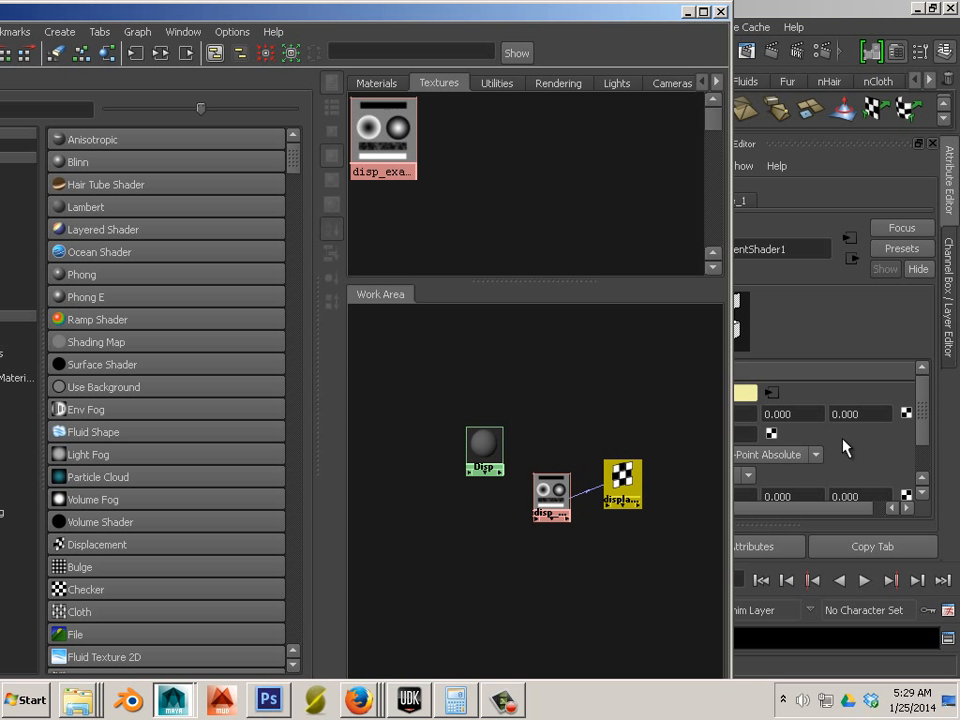
{"action": "left_click_drag", "start_coordinate": [633, 7], "coordinate": [769, 45]}
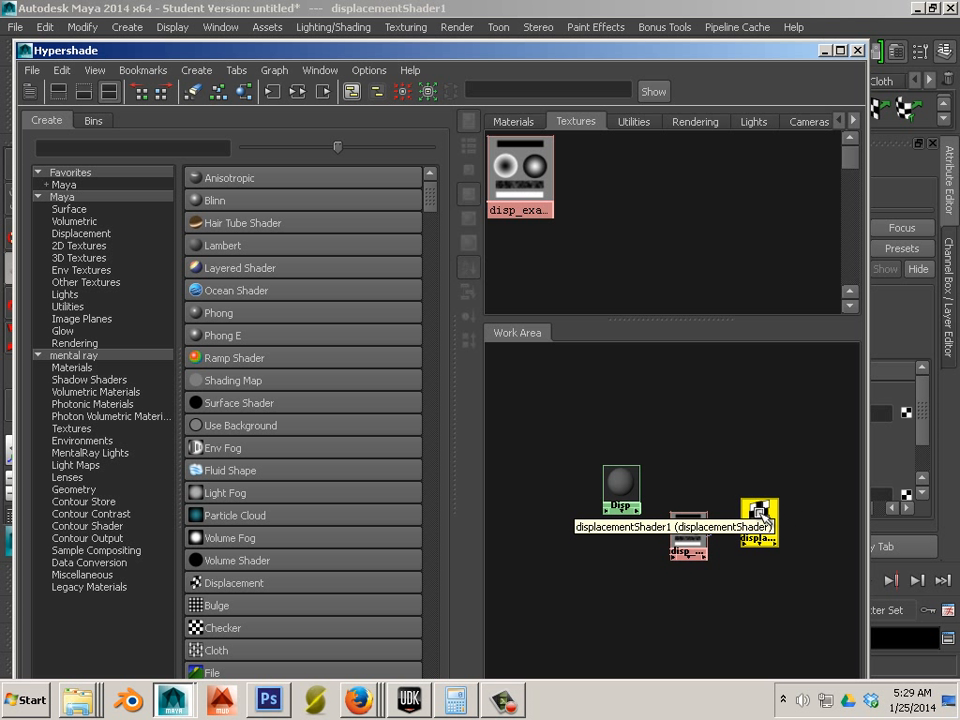
{"action": "left_click", "coordinate": [677, 437]}
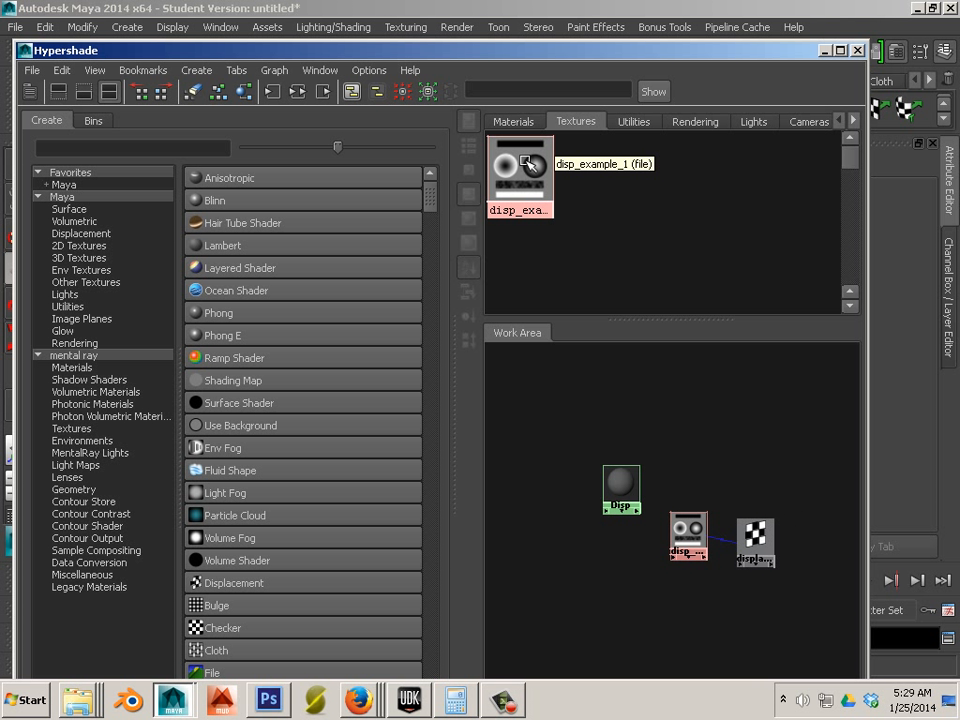
Graph the input and output connections of the Disp material in the Hypershade work area
{"action": "left_click", "coordinate": [507, 123]}
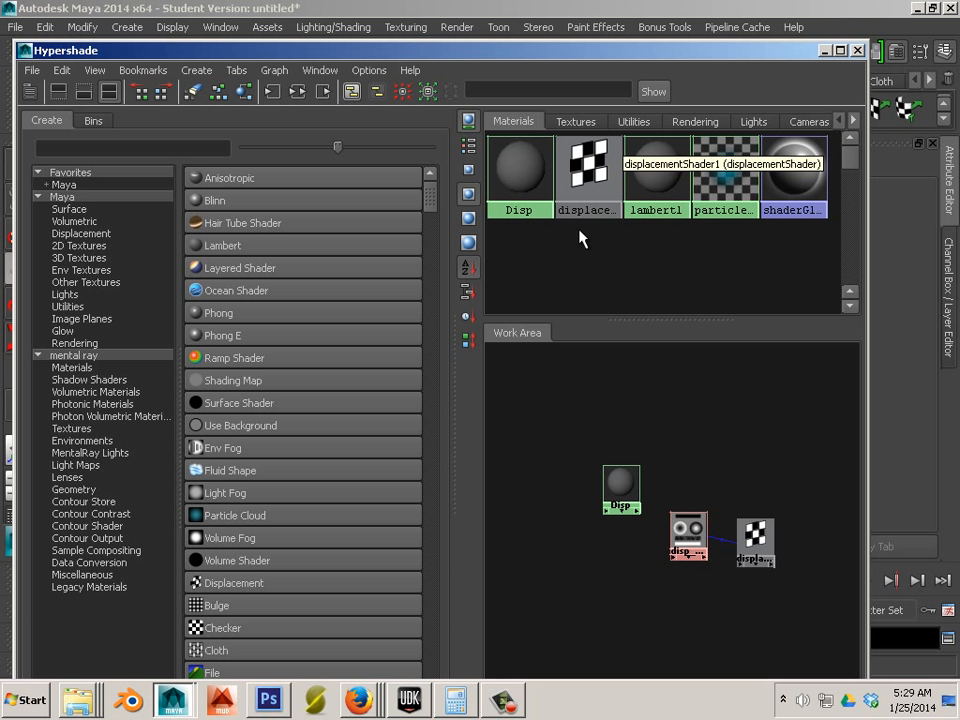
{"action": "left_click", "coordinate": [522, 175]}
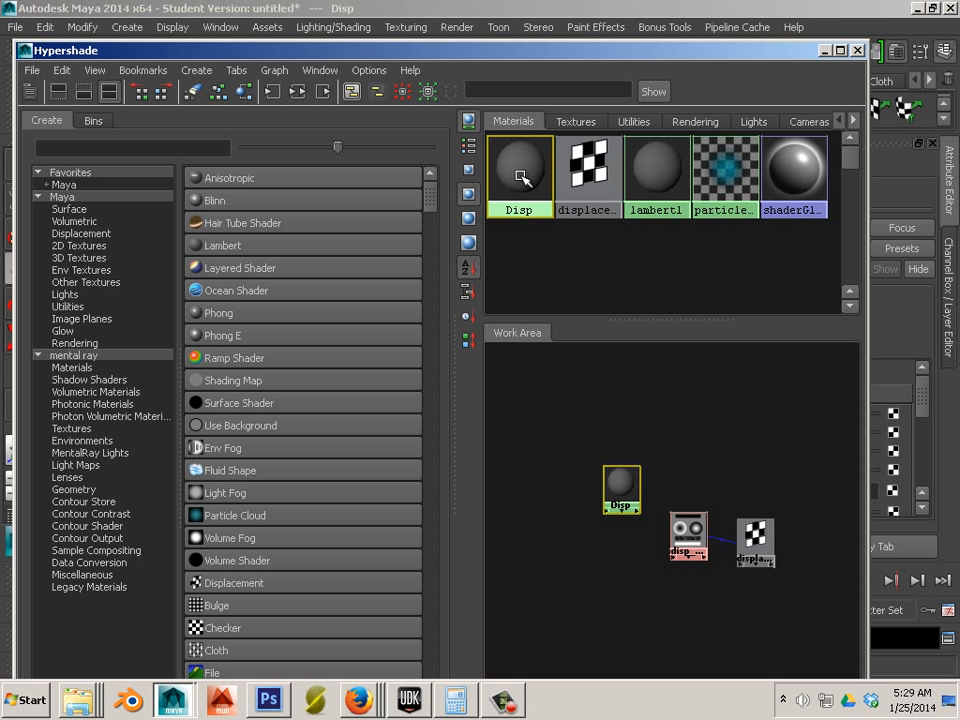
{"action": "left_click", "coordinate": [297, 95]}
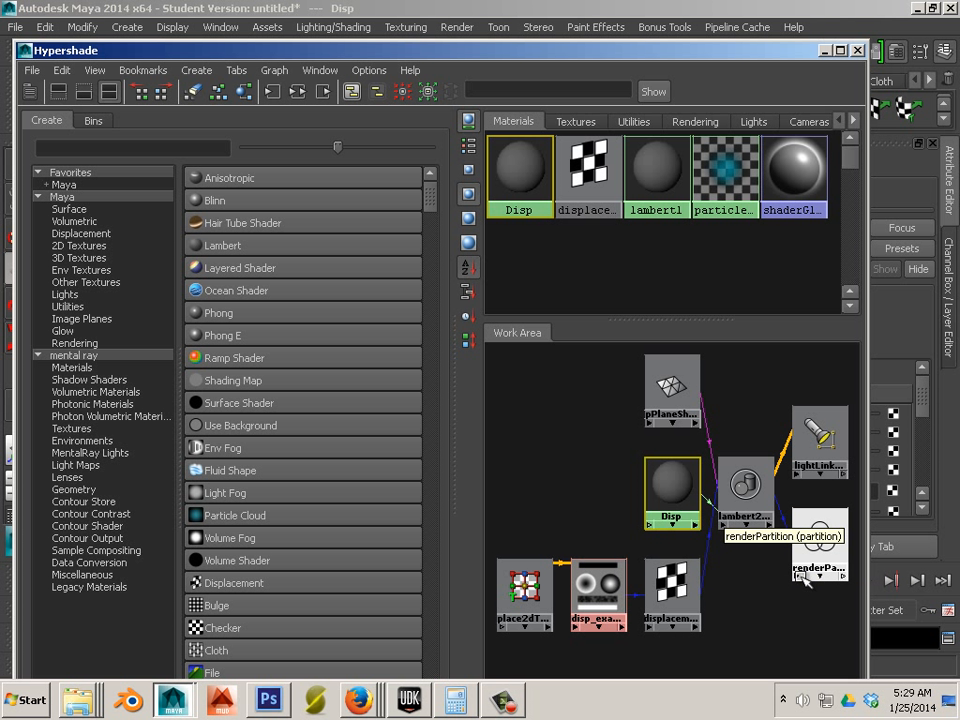
Inspect the attributes of the displacement shader and its connected disp_example_1 file texture
{"action": "left_click", "coordinate": [672, 588]}
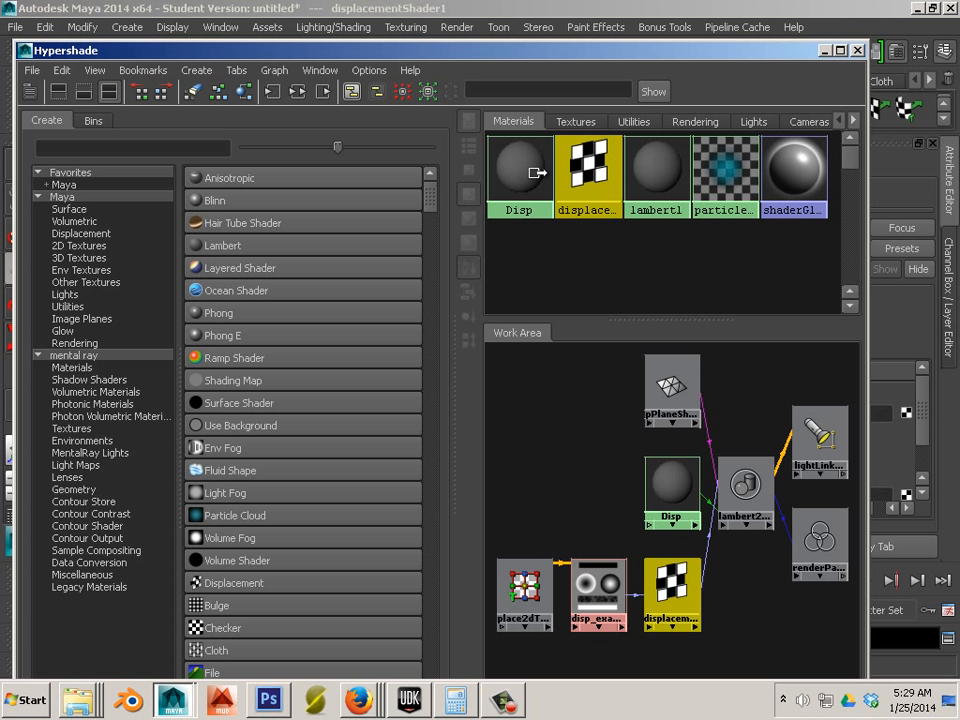
{"action": "left_click_drag", "start_coordinate": [480, 53], "coordinate": [959, 215]}
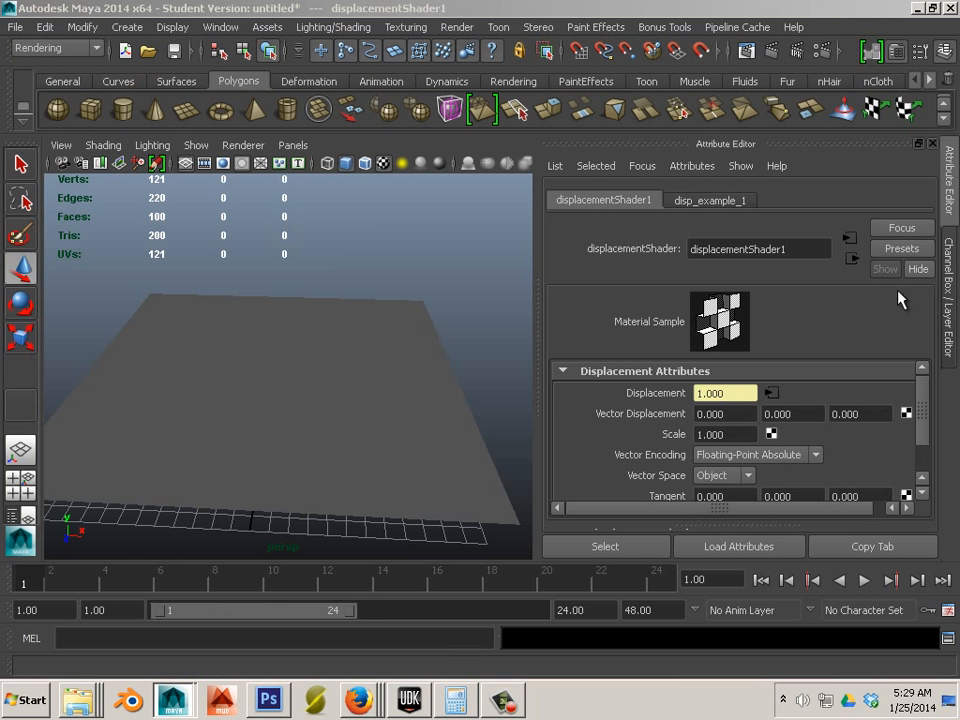
{"action": "left_click", "coordinate": [700, 201]}
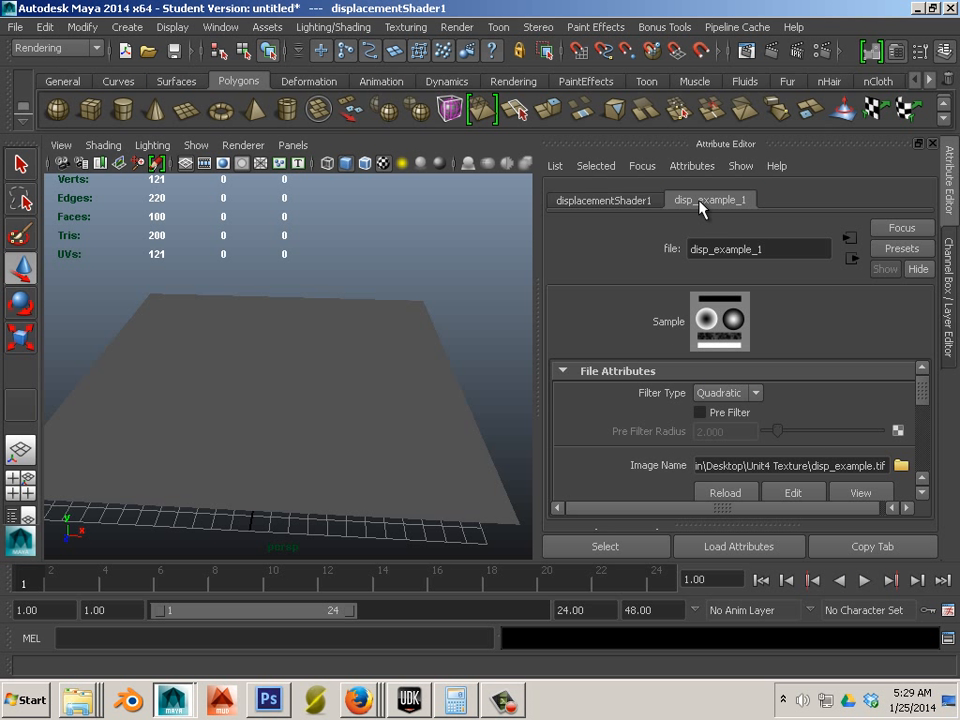
{"action": "left_click_drag", "start_coordinate": [959, 92], "coordinate": [213, 100]}
{"action": "left_click", "coordinate": [404, 638]}
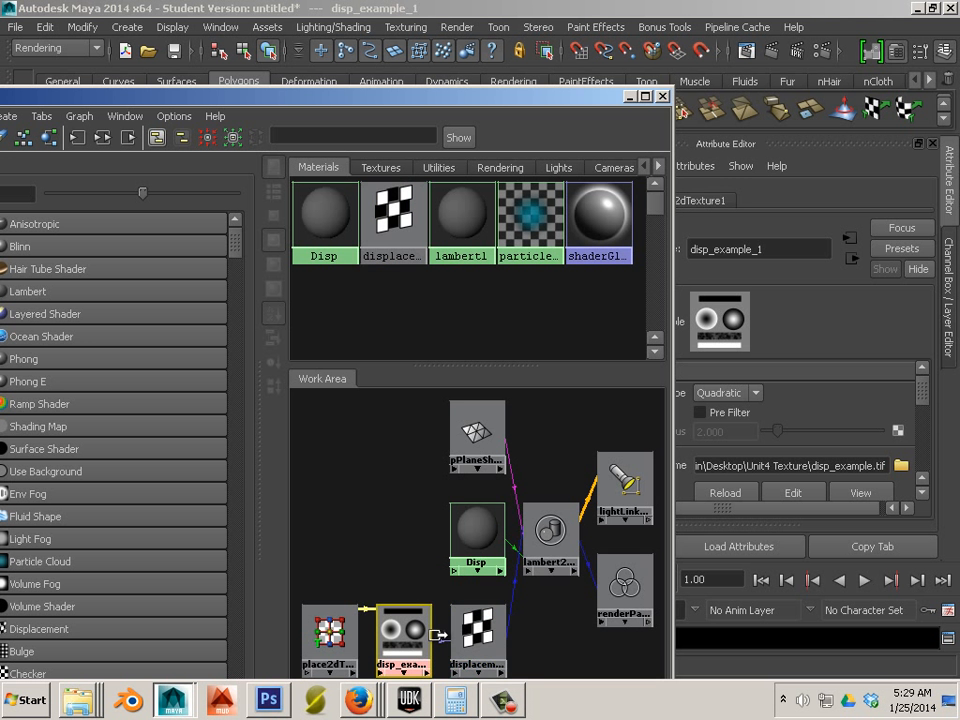
{"action": "left_click", "coordinate": [478, 633]}
{"action": "left_click_drag", "start_coordinate": [562, 96], "coordinate": [562, 89]}
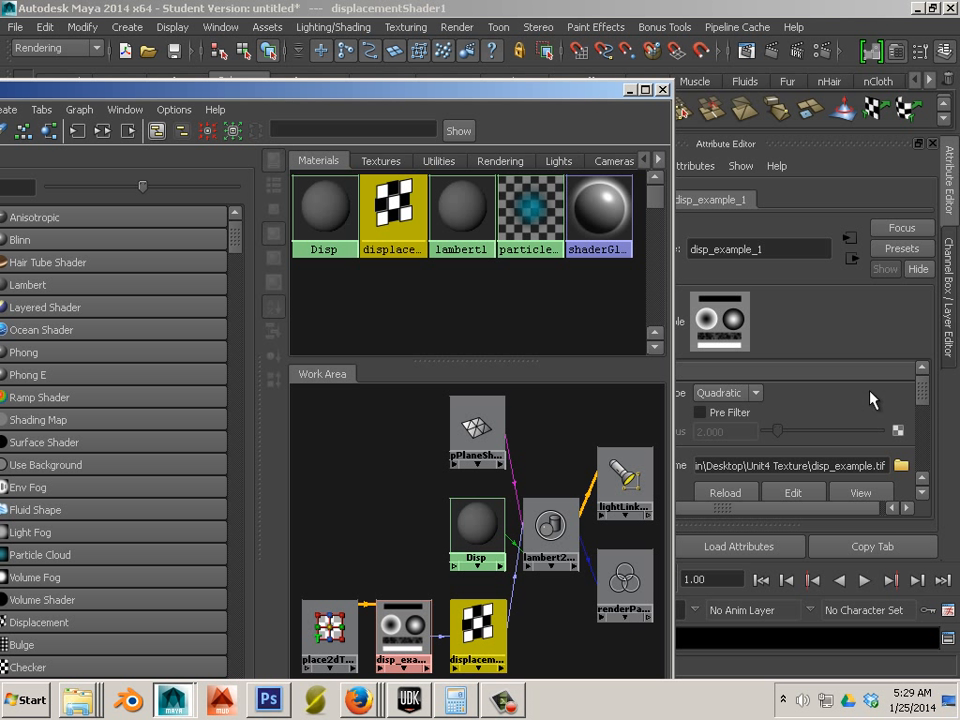
Move the Hypershade aside, expand the Color Balance attributes of disp_example_1, and open its Alpha Gain value for editing
{"action": "left_click_drag", "start_coordinate": [922, 392], "coordinate": [925, 439]}
{"action": "left_click_drag", "start_coordinate": [475, 91], "coordinate": [539, 133]}
{"action": "left_click_drag", "start_coordinate": [958, 133], "coordinate": [959, 134]}
{"action": "scroll", "coordinate": [725, 410], "scroll_direction": "down", "scroll_amount": 2}
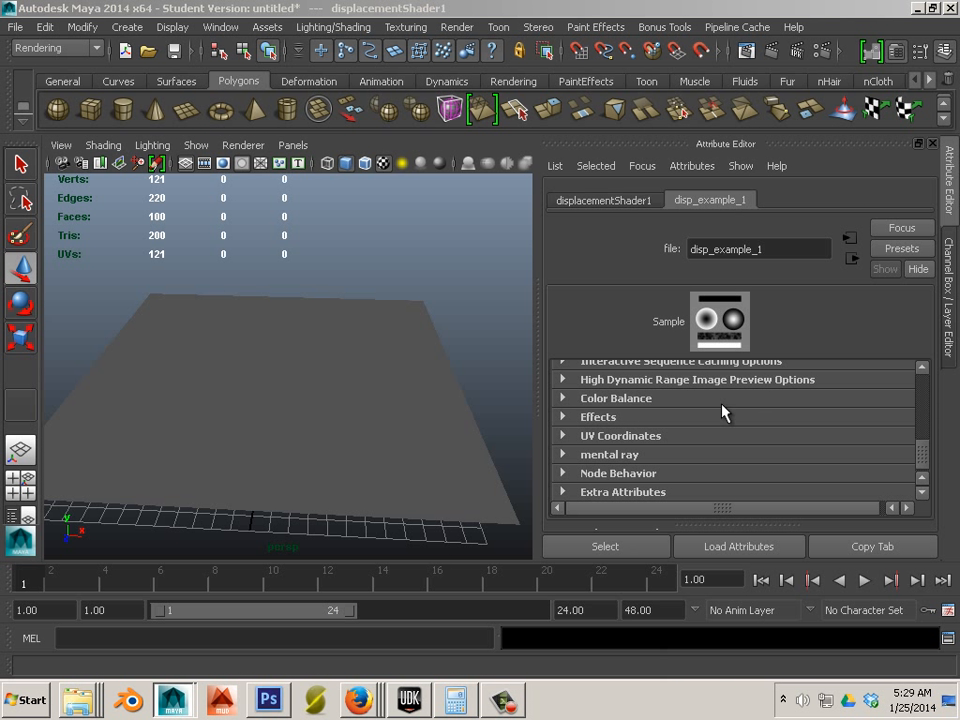
{"action": "left_click", "coordinate": [562, 398]}
{"action": "scroll", "coordinate": [685, 424], "scroll_direction": "down", "scroll_amount": 2}
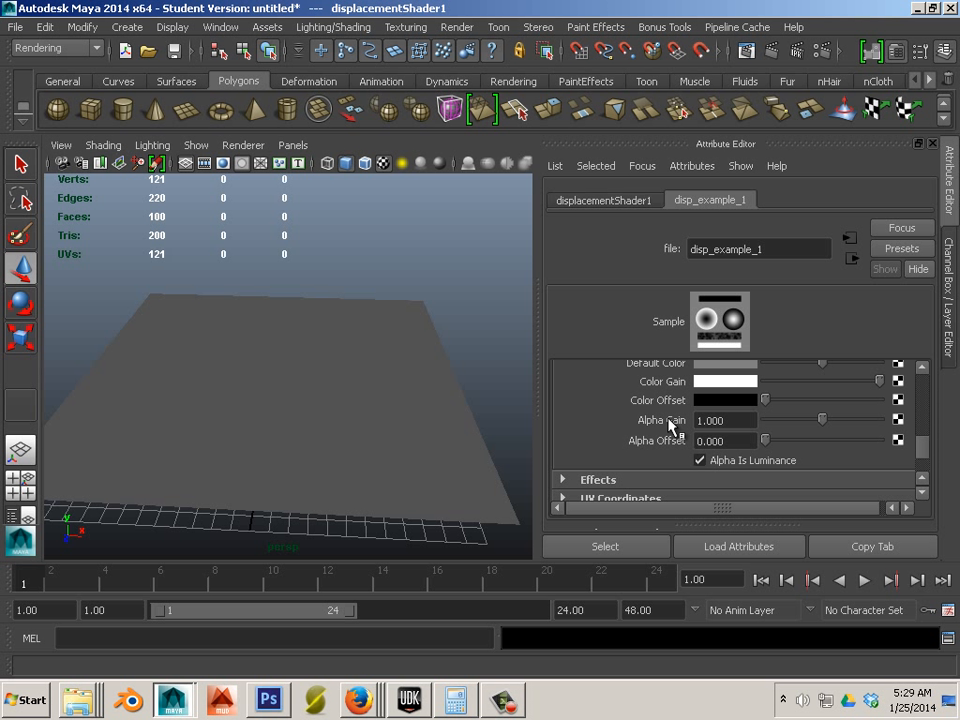
{"action": "scroll", "coordinate": [669, 424], "scroll_direction": "up", "scroll_amount": 2}
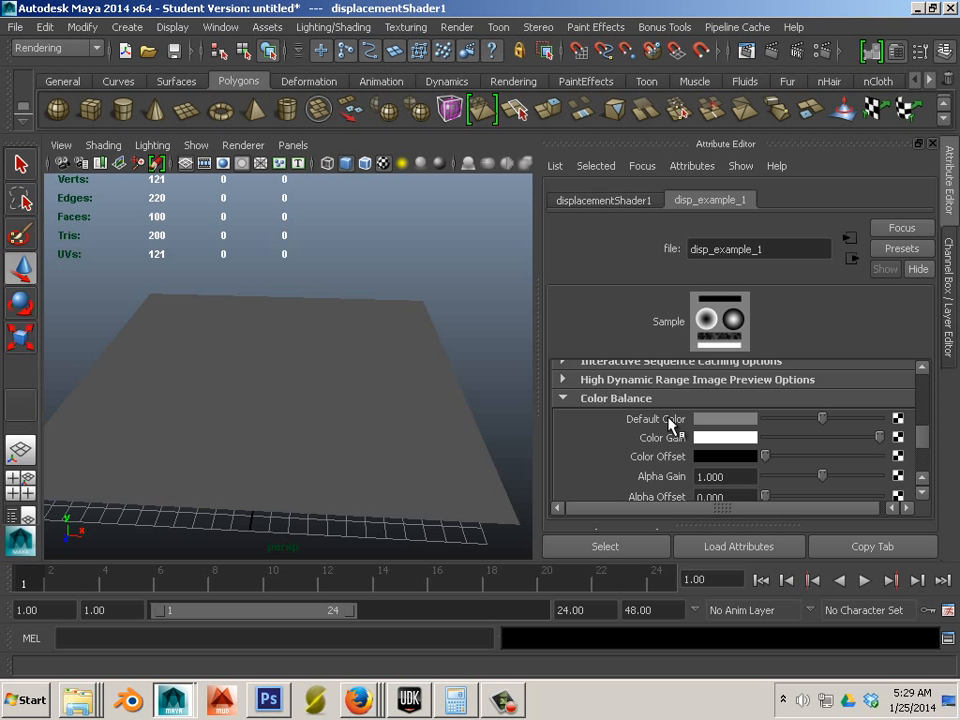
{"action": "left_click", "coordinate": [737, 477]}
{"action": "scroll", "coordinate": [620, 457], "scroll_direction": "down", "scroll_amount": 2}
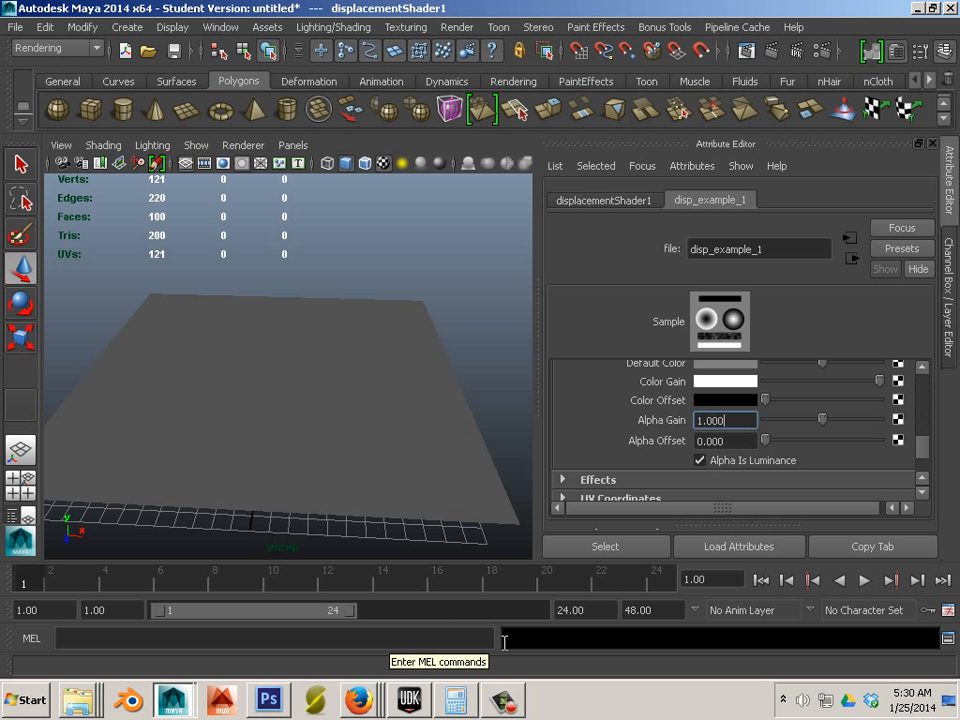
Sample the brightness of the grey background, cloud strip and white-edged circle in Photoshop's Color Picker, cancel it, and return to Maya
{"action": "left_click", "coordinate": [256, 705]}
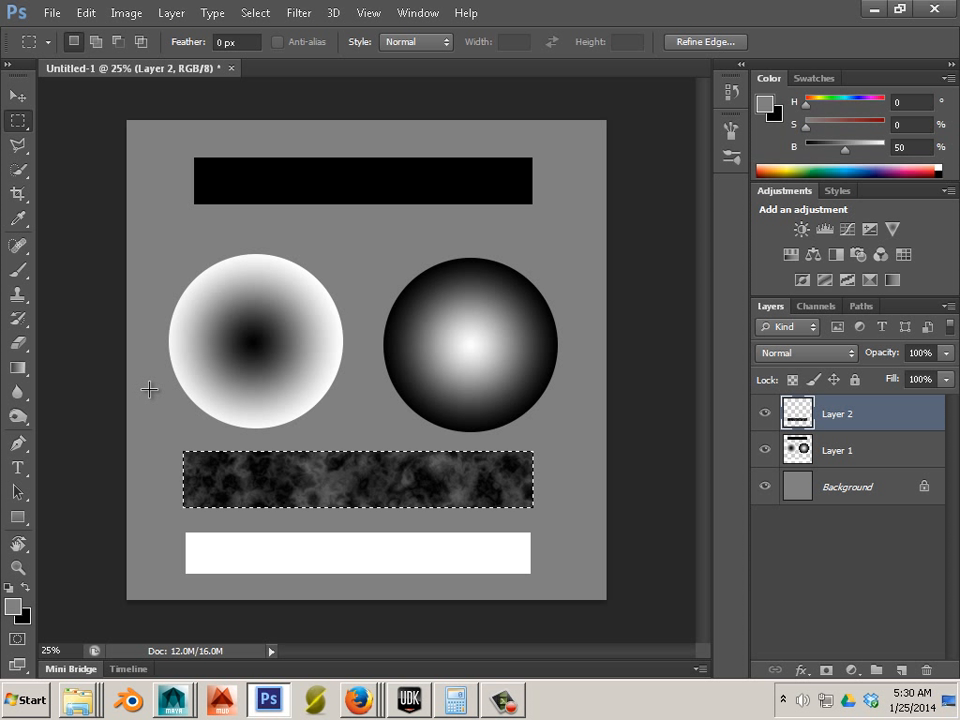
{"action": "left_click", "coordinate": [16, 272]}
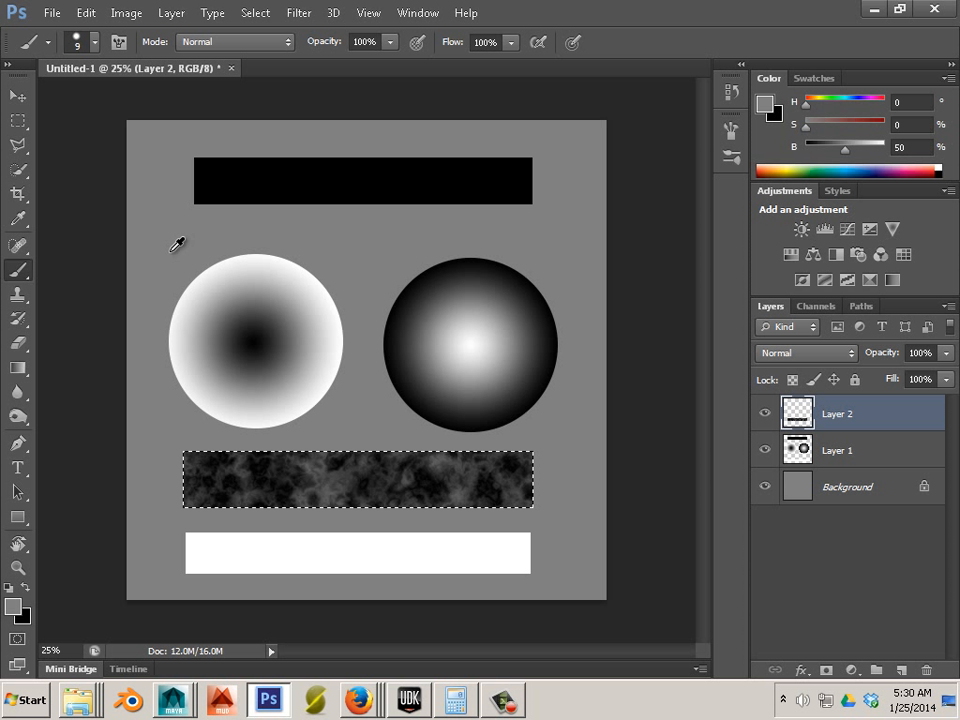
{"action": "left_click", "coordinate": [14, 606]}
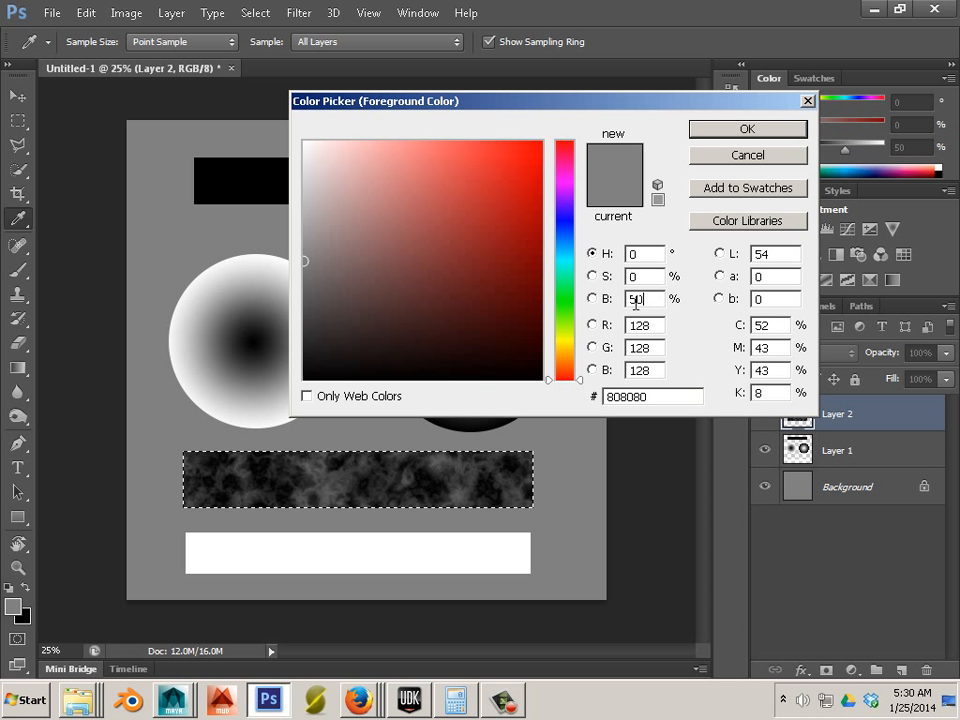
{"action": "double_click", "coordinate": [640, 298]}
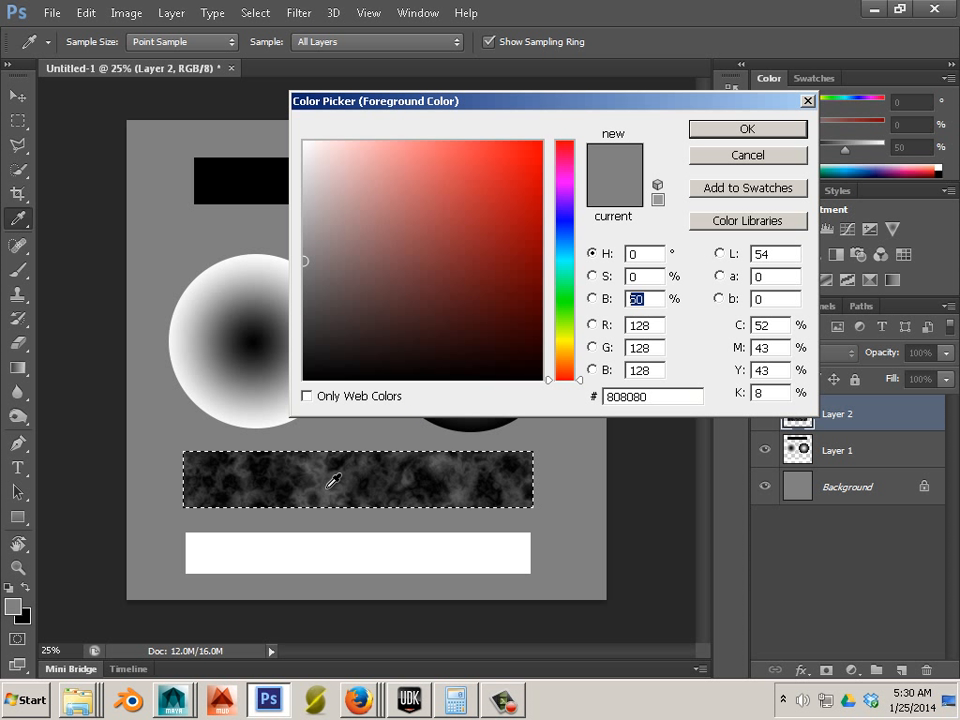
{"action": "left_click", "coordinate": [333, 484]}
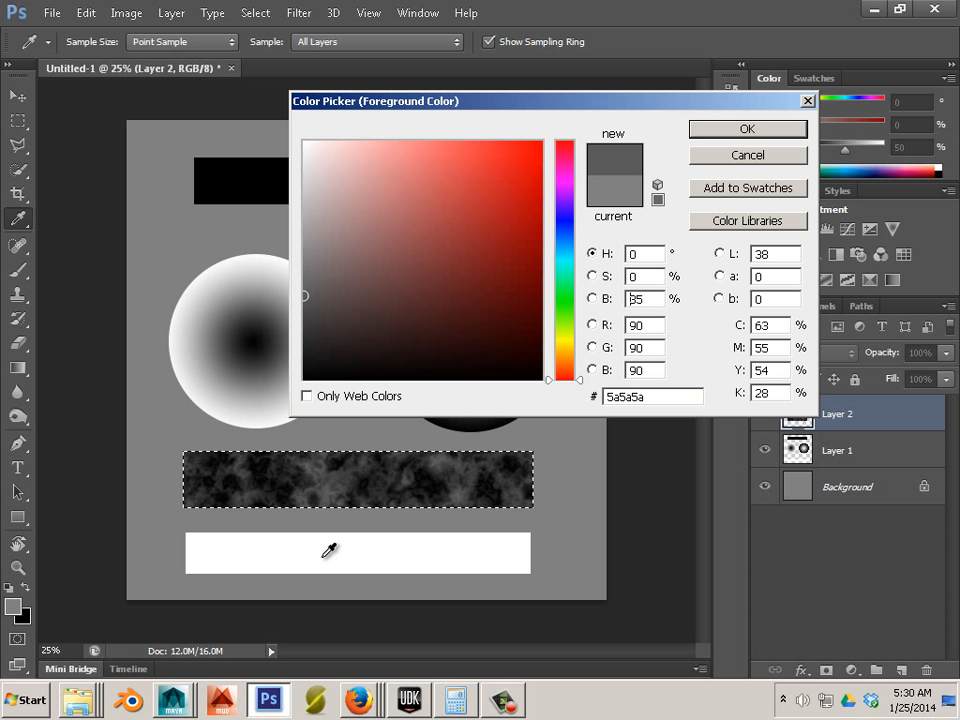
{"action": "left_click", "coordinate": [158, 419]}
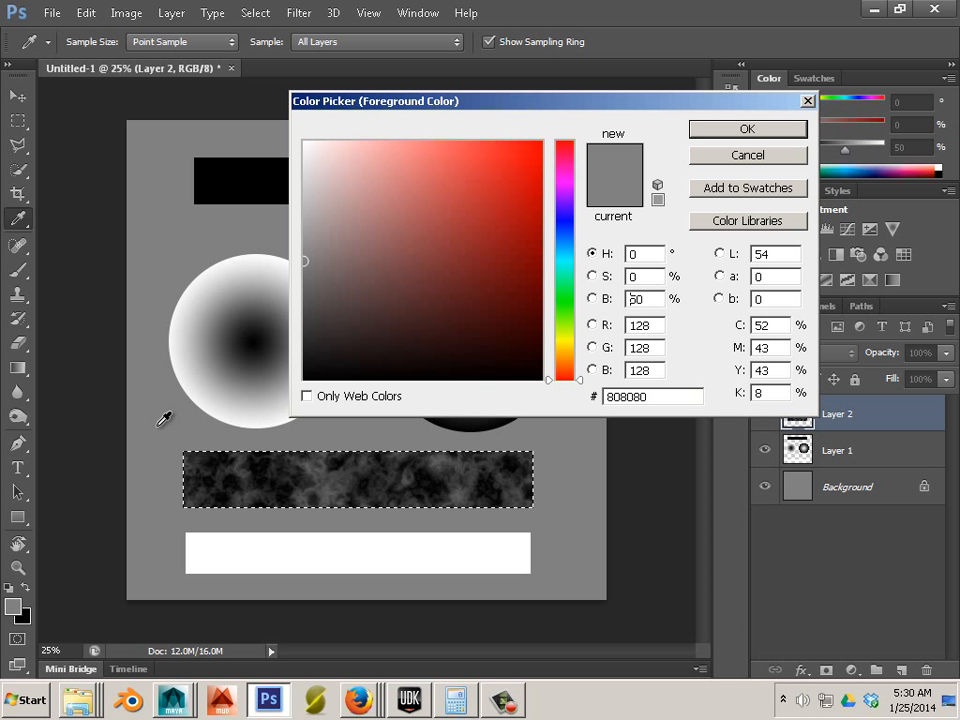
{"action": "left_click", "coordinate": [231, 313]}
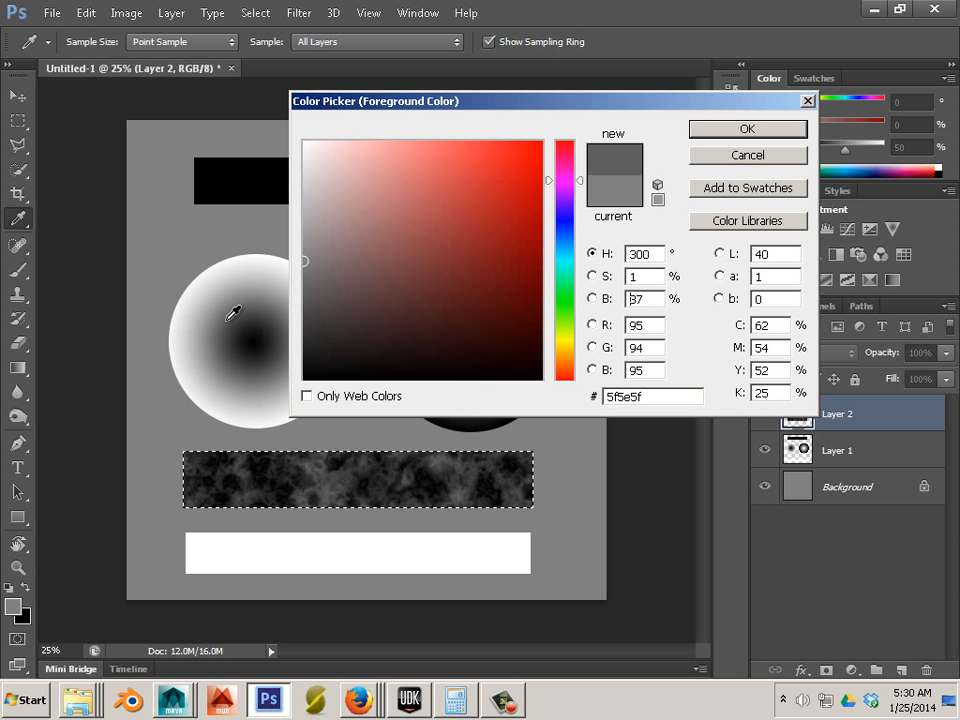
{"action": "left_click", "coordinate": [236, 318]}
{"action": "left_click", "coordinate": [157, 210]}
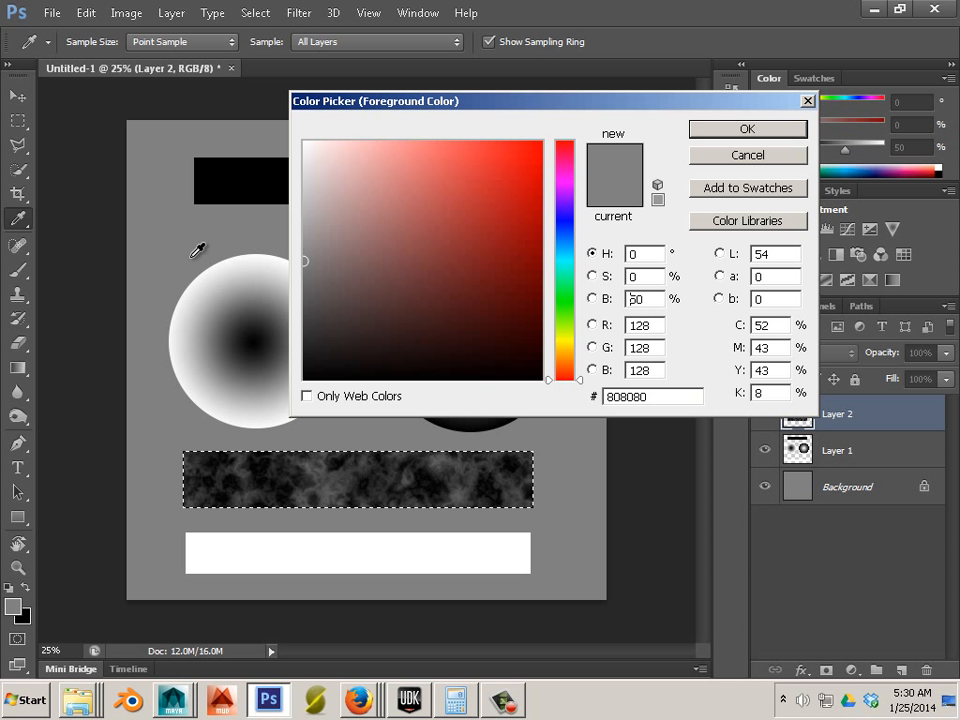
{"action": "left_click", "coordinate": [748, 156]}
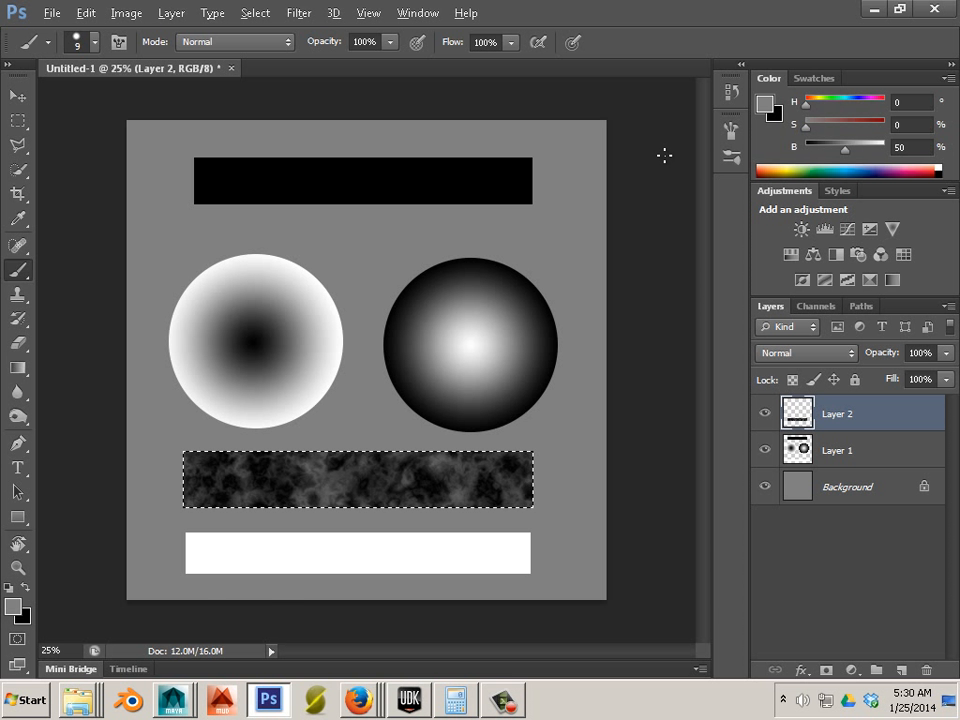
{"action": "key", "text": "alt+Tab"}
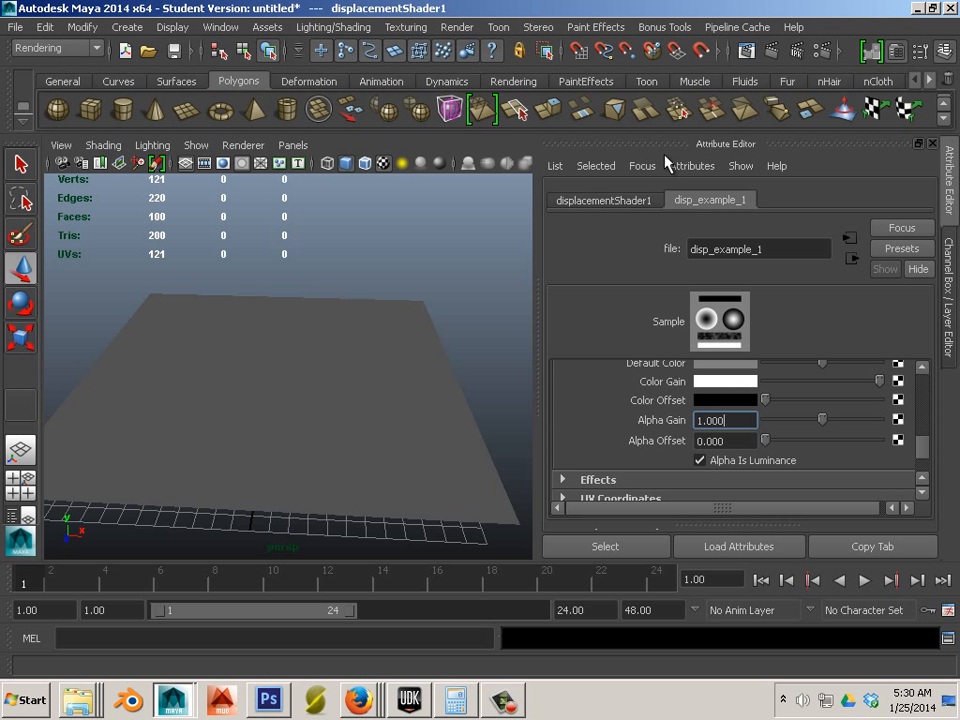
Set the Alpha Gain of the disp_example_1 texture to 0.5
{"action": "double_click", "coordinate": [746, 418]}
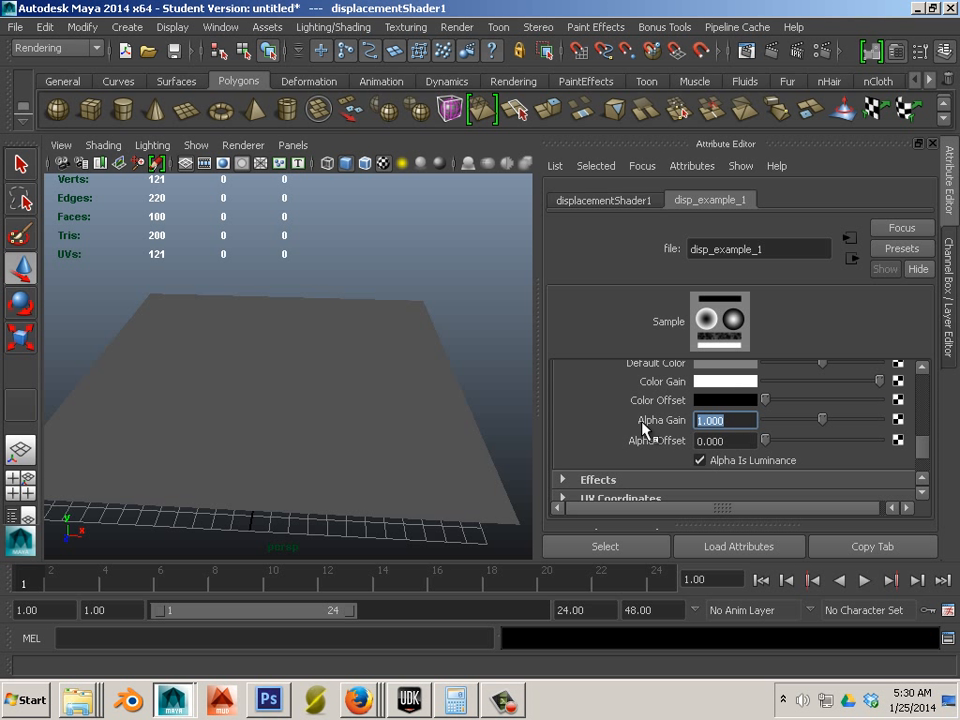
{"action": "type", "text": ".5"}
{"action": "key", "text": "Return"}
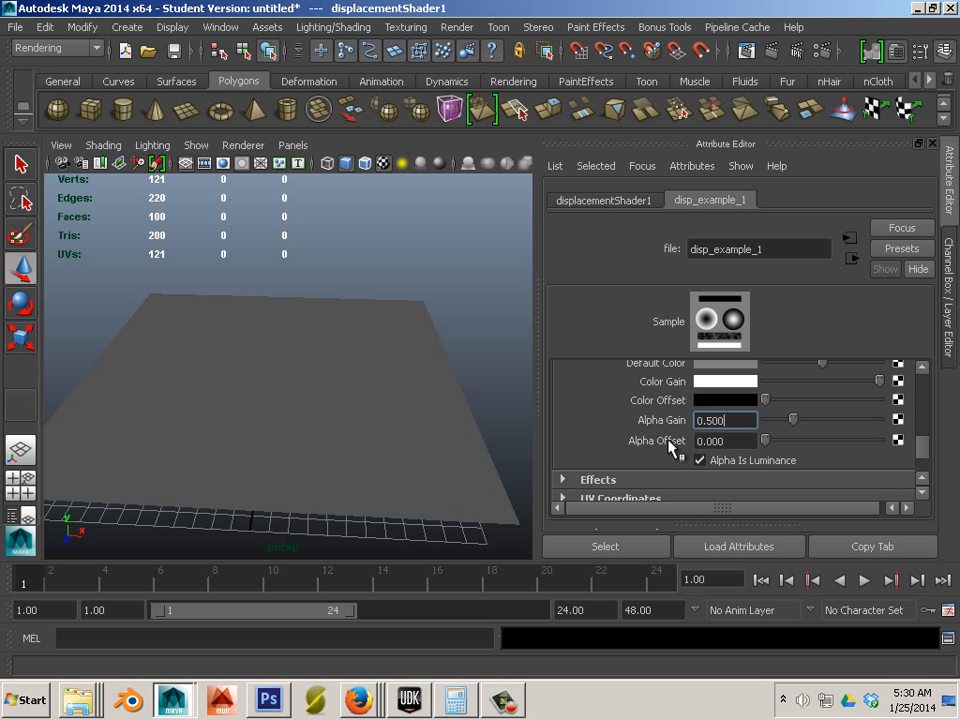
{"action": "key", "text": "Tab"}
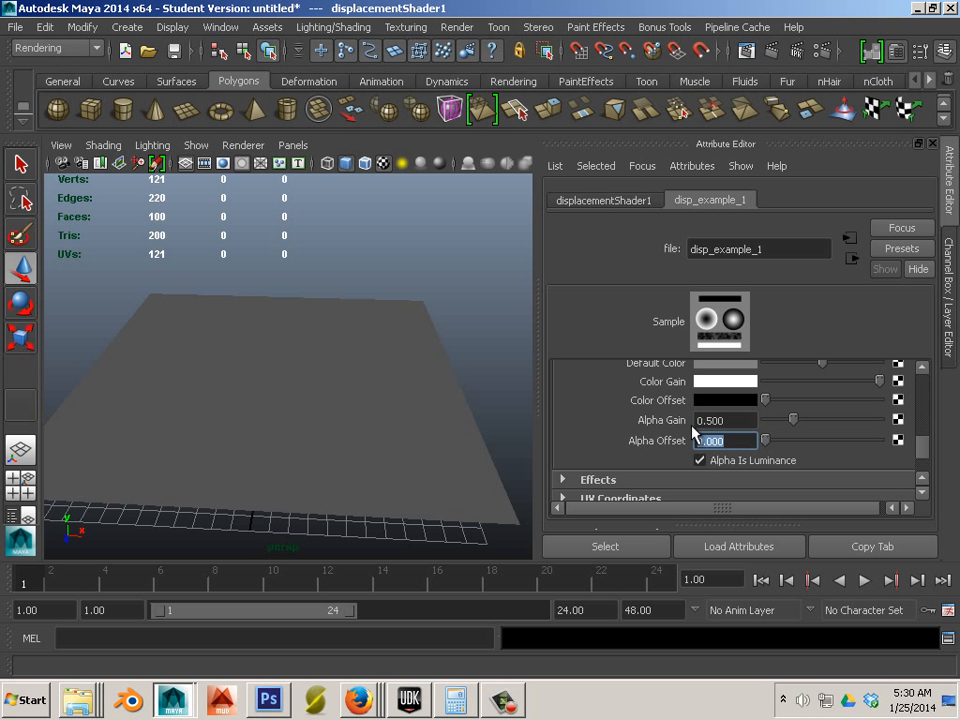
{"action": "key", "text": "shift+Tab"}
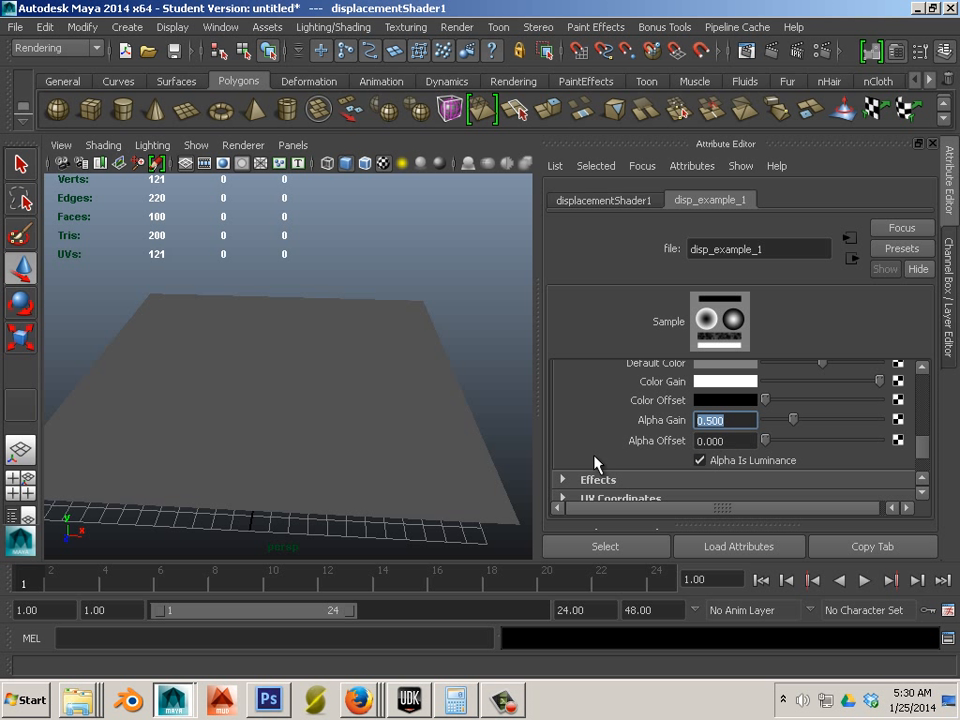
{"action": "key", "text": "Tab"}
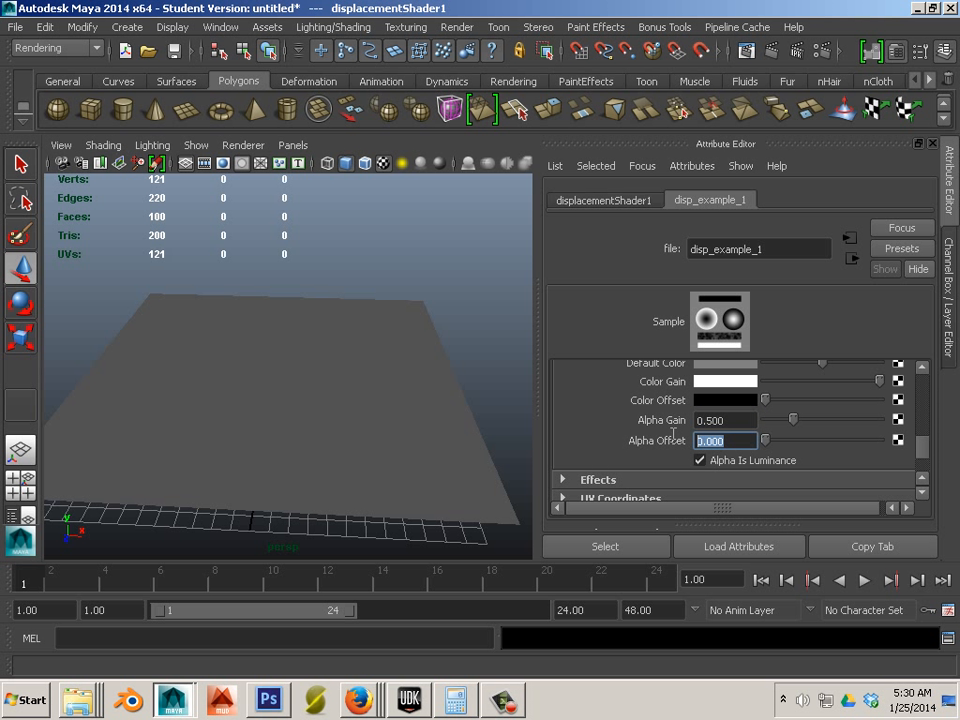
{"action": "key", "text": "shift+Tab"}
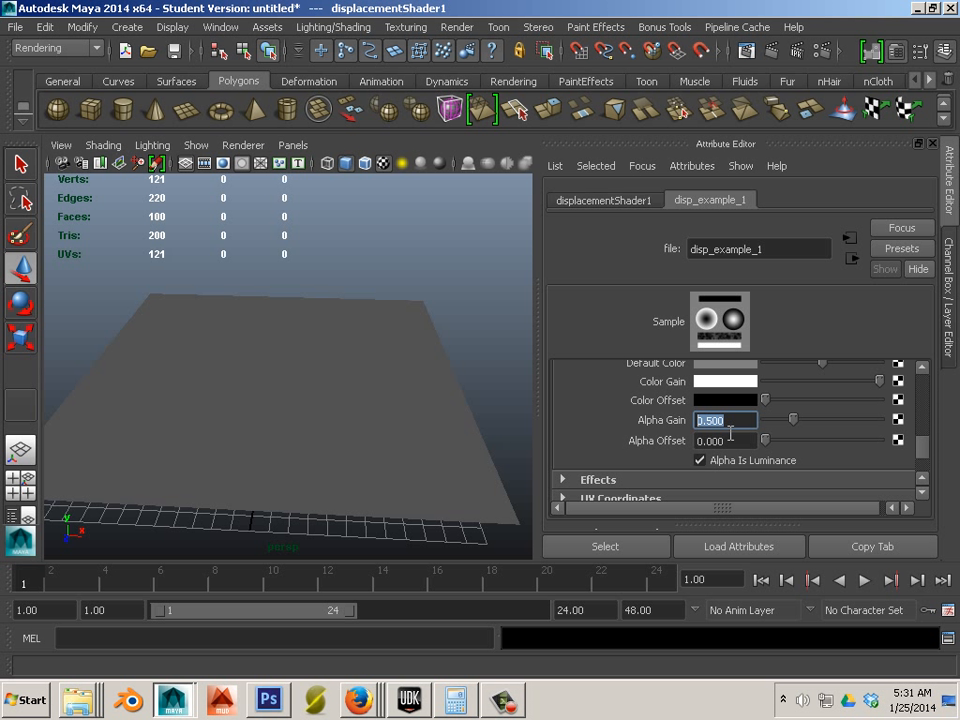
Render the plane with mental ray, examine the displacement at the reduced gain, and close the render
{"action": "left_click", "coordinate": [771, 52]}
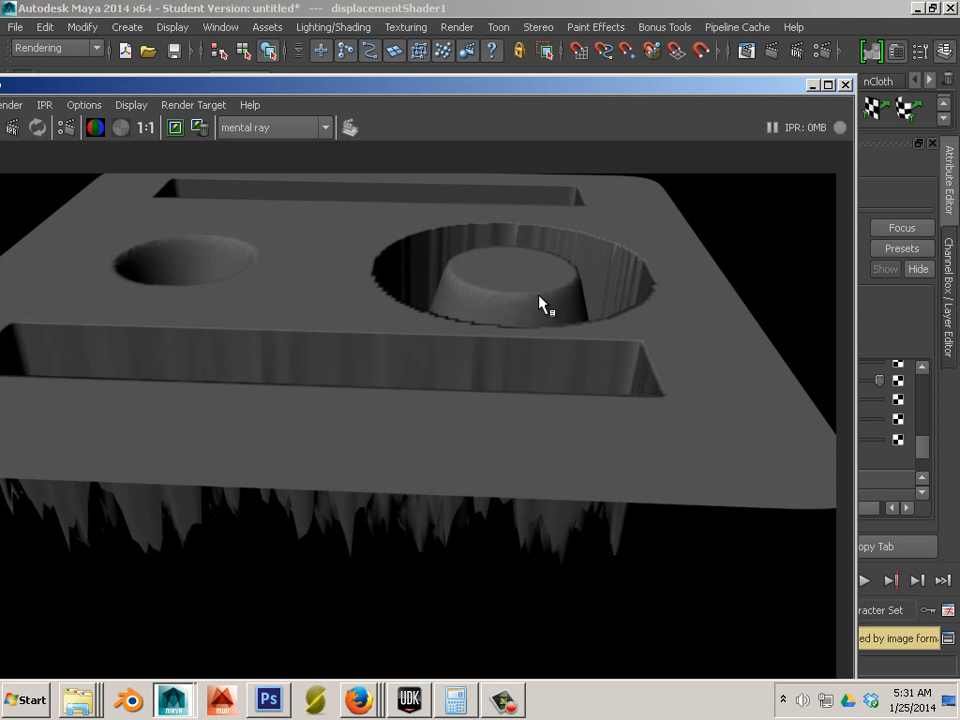
{"action": "scroll", "coordinate": [540, 305], "scroll_direction": "down", "scroll_amount": 2}
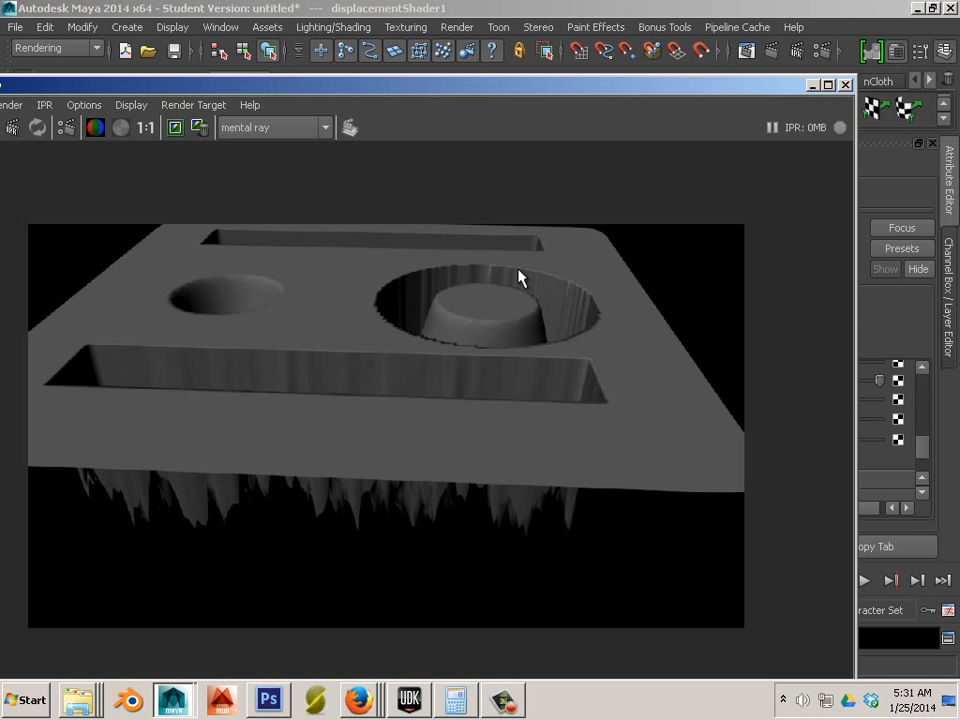
{"action": "left_click", "coordinate": [845, 85]}
Set the Alpha Offset of the disp_example_1 texture to -0.25
{"action": "left_click", "coordinate": [744, 441]}
{"action": "scroll", "coordinate": [744, 444], "scroll_direction": "up", "scroll_amount": 2}
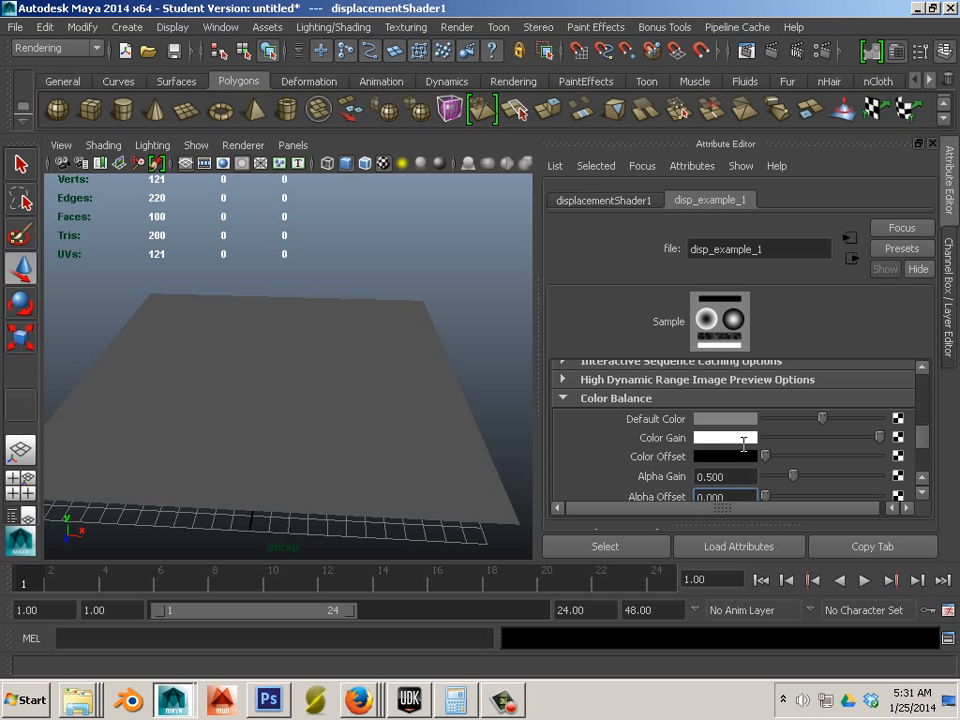
{"action": "scroll", "coordinate": [744, 444], "scroll_direction": "down", "scroll_amount": 2}
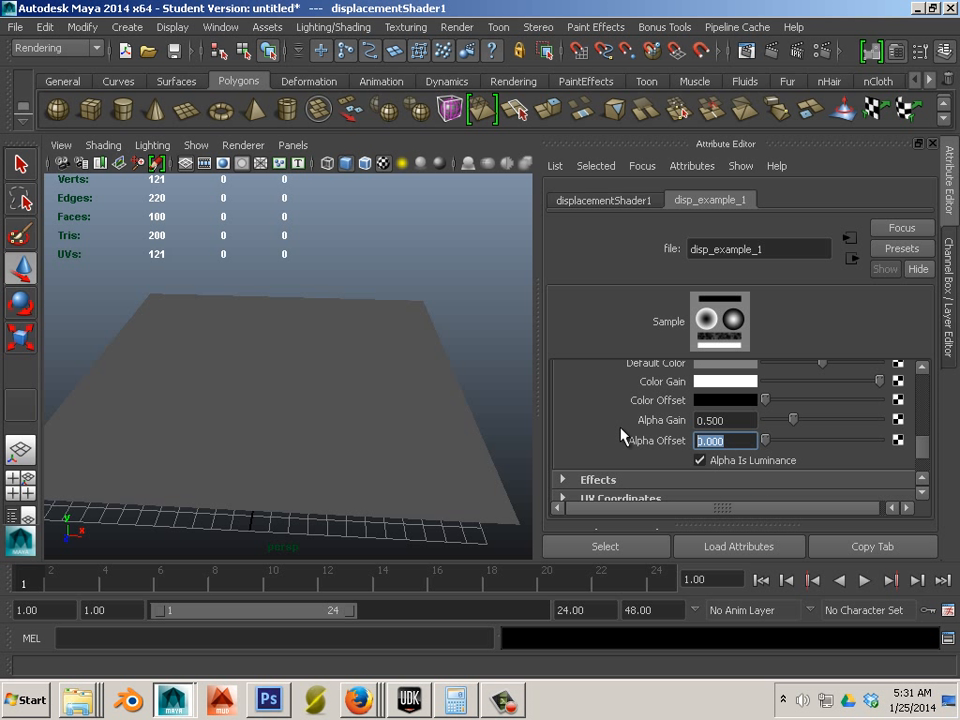
{"action": "type", "text": "-2"}
{"action": "key", "text": "BackSpace"}
{"action": "type", "text": ".25"}
{"action": "key", "text": "Return"}
Render the plane with the new offset, examine the raised and sunken shapes at full window size, and close the render
{"action": "left_click", "coordinate": [773, 55]}
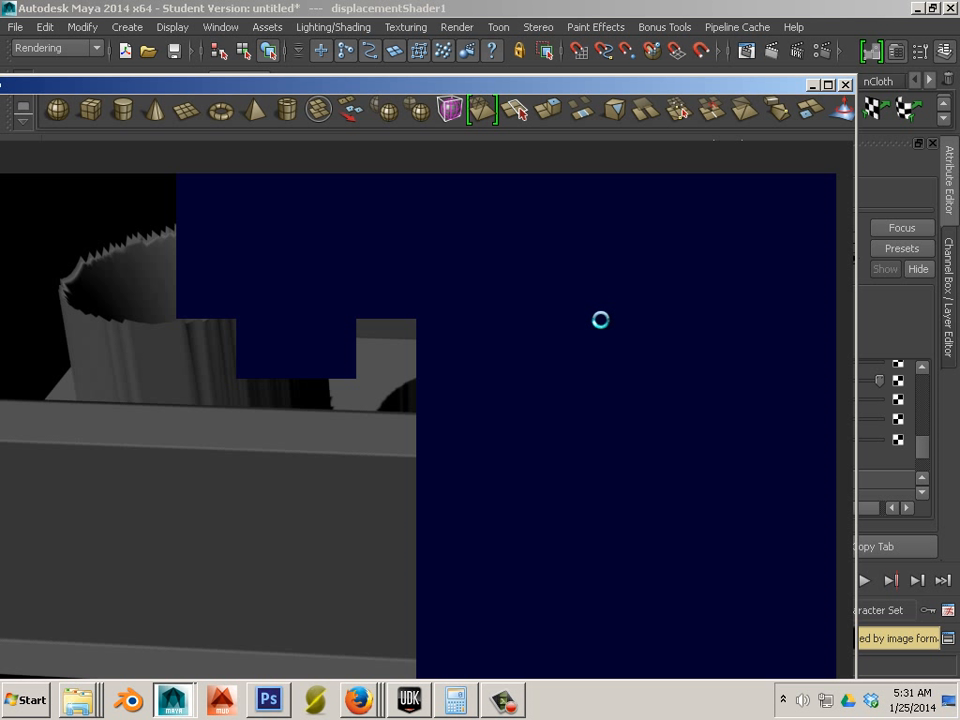
{"action": "scroll", "coordinate": [601, 320], "scroll_direction": "down", "scroll_amount": 2}
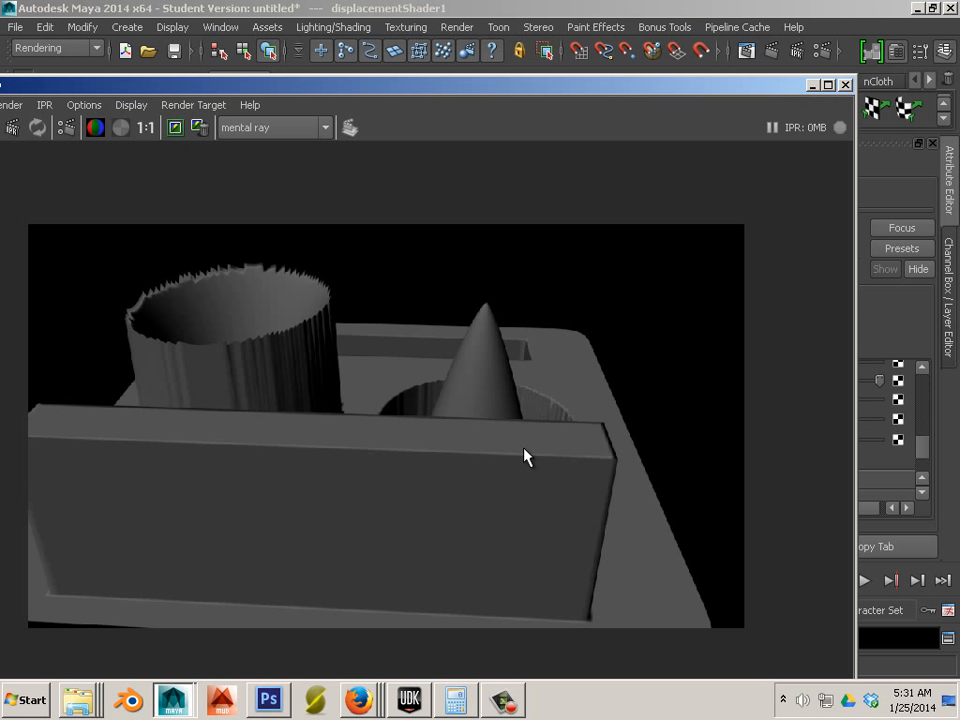
{"action": "left_click", "coordinate": [829, 85]}
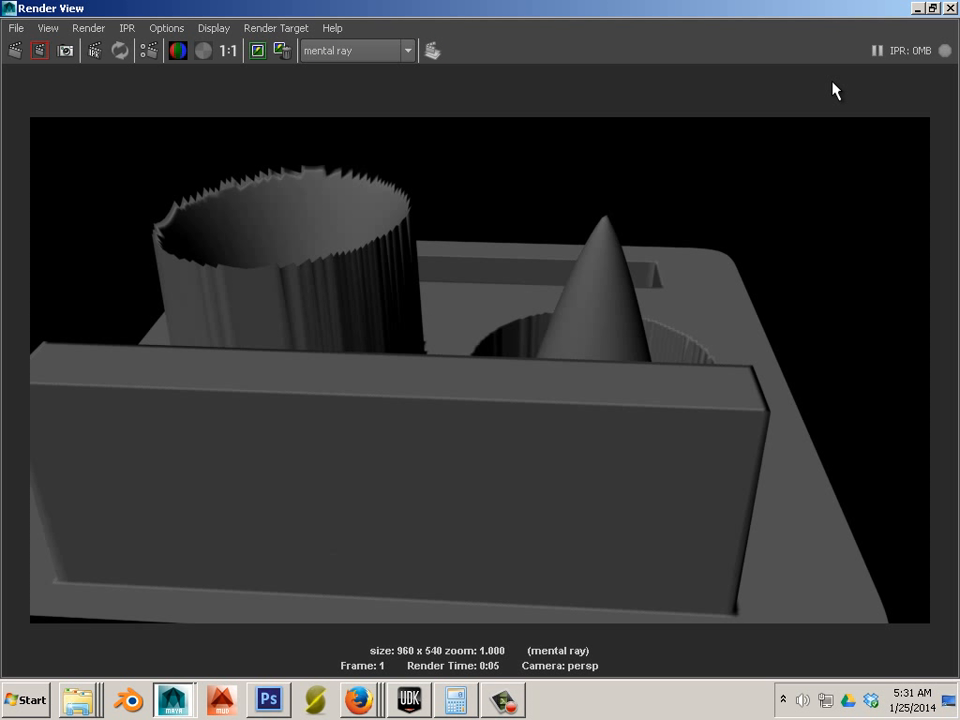
{"action": "middle_click_drag", "start_coordinate": [496, 303], "coordinate": [526, 284], "text": "alt"}
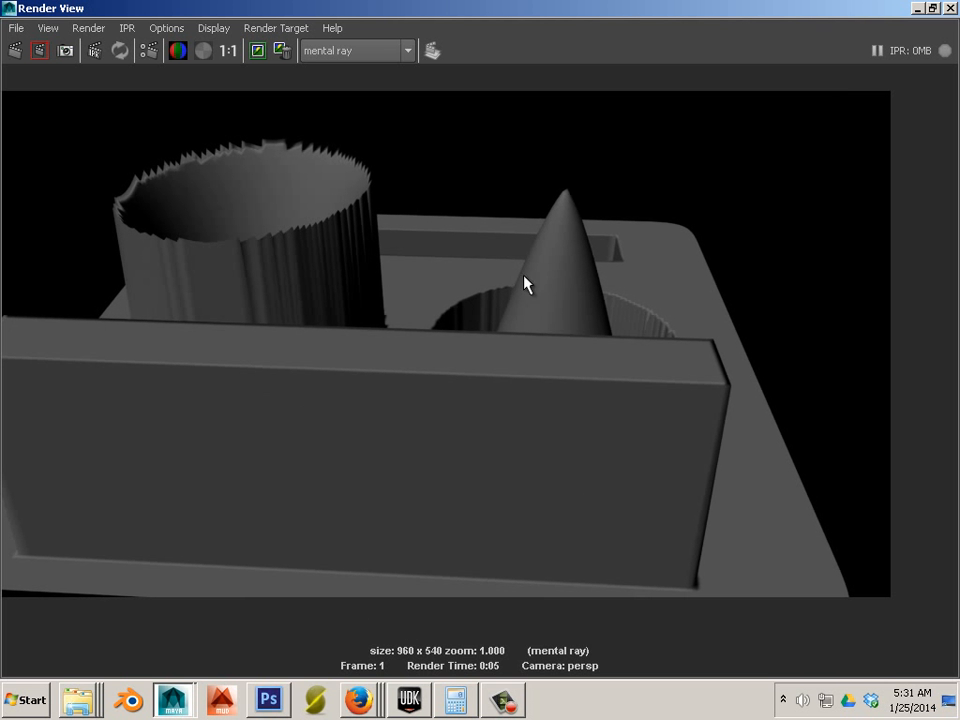
{"action": "left_click", "coordinate": [950, 8]}
Orbit the perspective view to a corner angle of the plane and render it again
{"action": "left_click_drag", "start_coordinate": [429, 306], "coordinate": [337, 303], "text": "alt"}
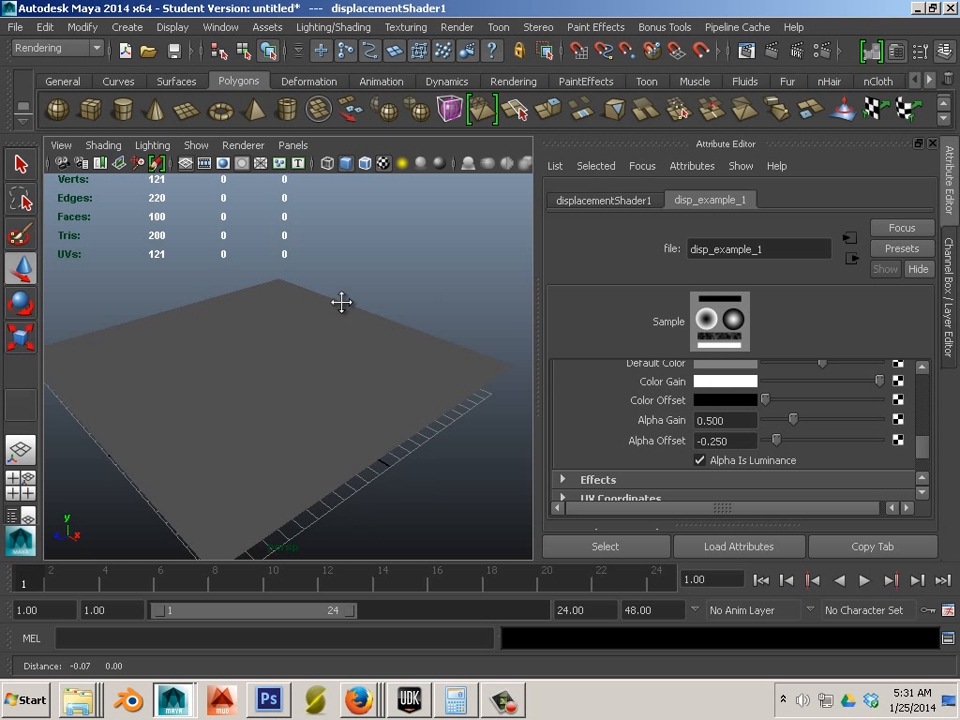
{"action": "middle_click_drag", "start_coordinate": [341, 302], "coordinate": [355, 305], "text": "alt"}
{"action": "left_click", "coordinate": [774, 52]}
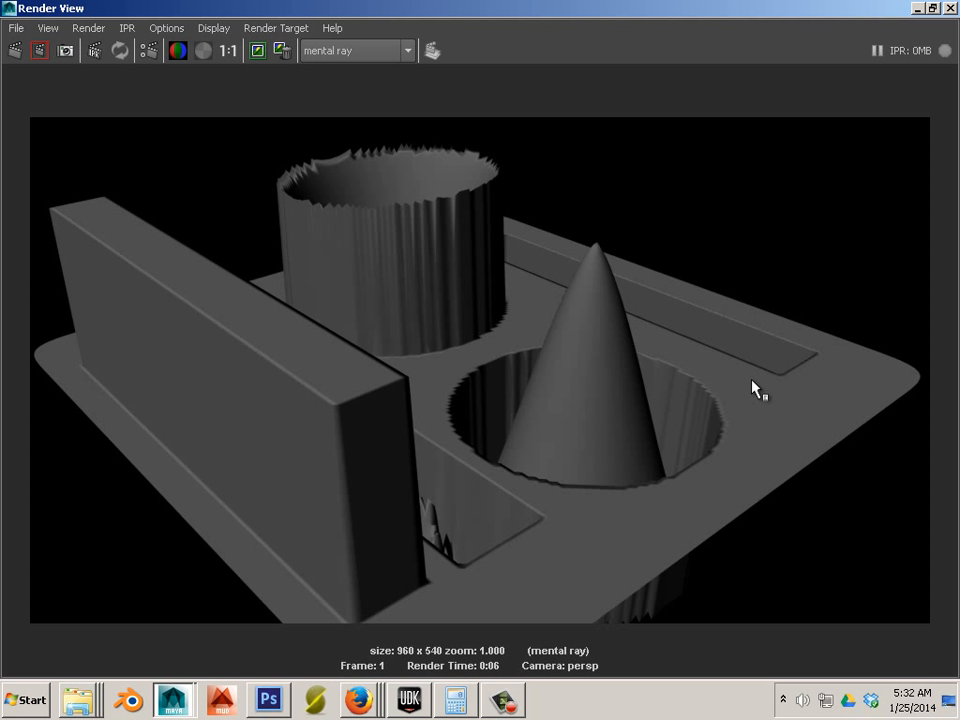
Compare the render with the grayscale source image in Photoshop, and check the displacement shading network in Maya's Hypershade
{"action": "left_click", "coordinate": [268, 700]}
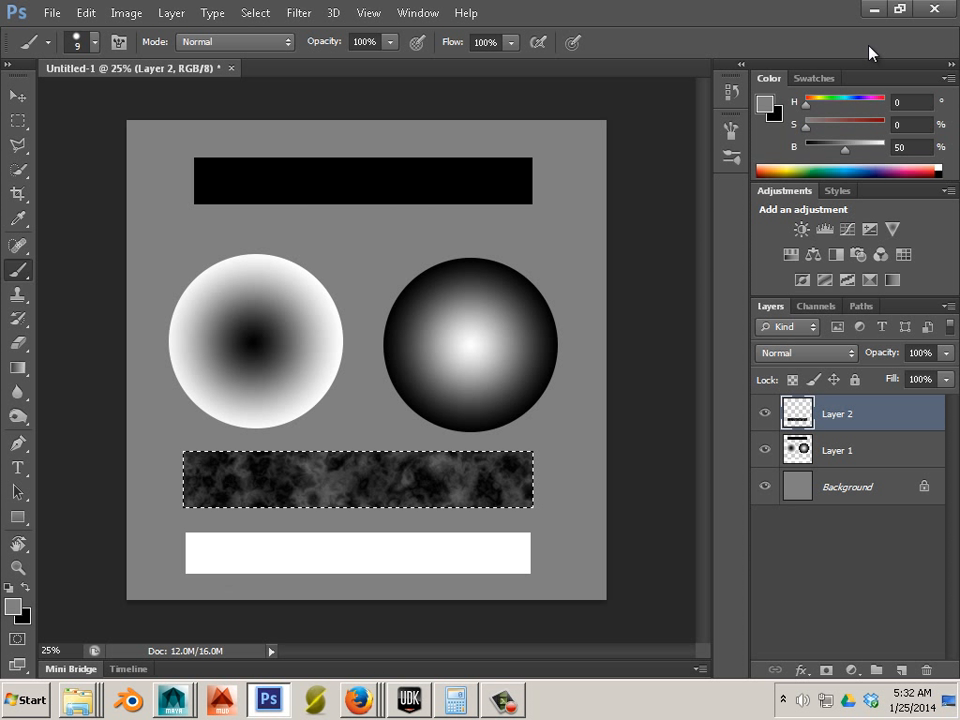
{"action": "left_click", "coordinate": [870, 10]}
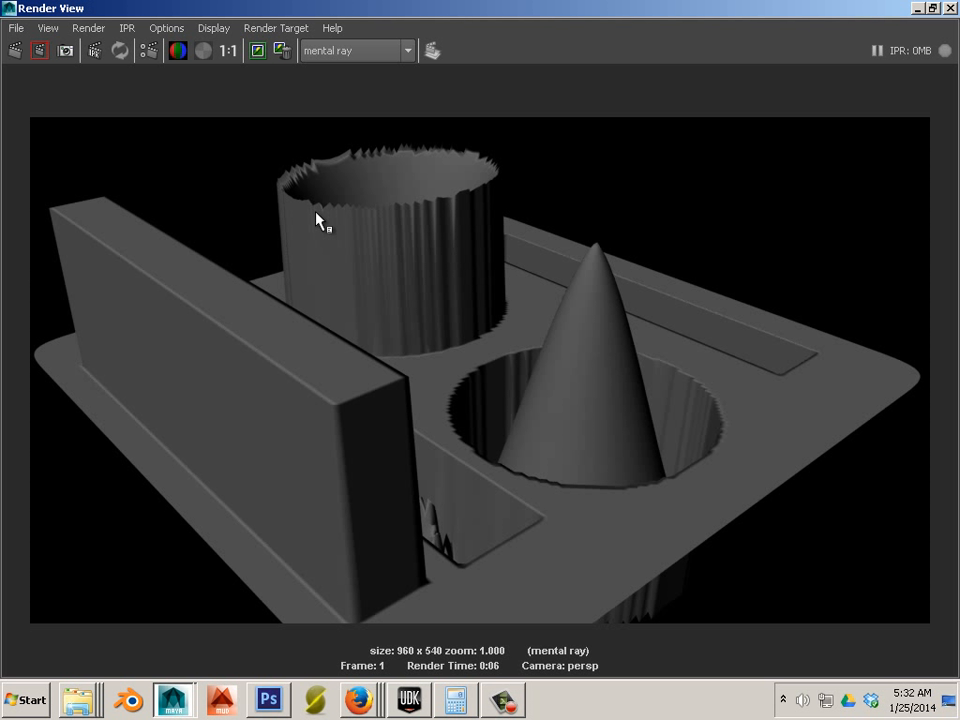
{"action": "left_click", "coordinate": [946, 8]}
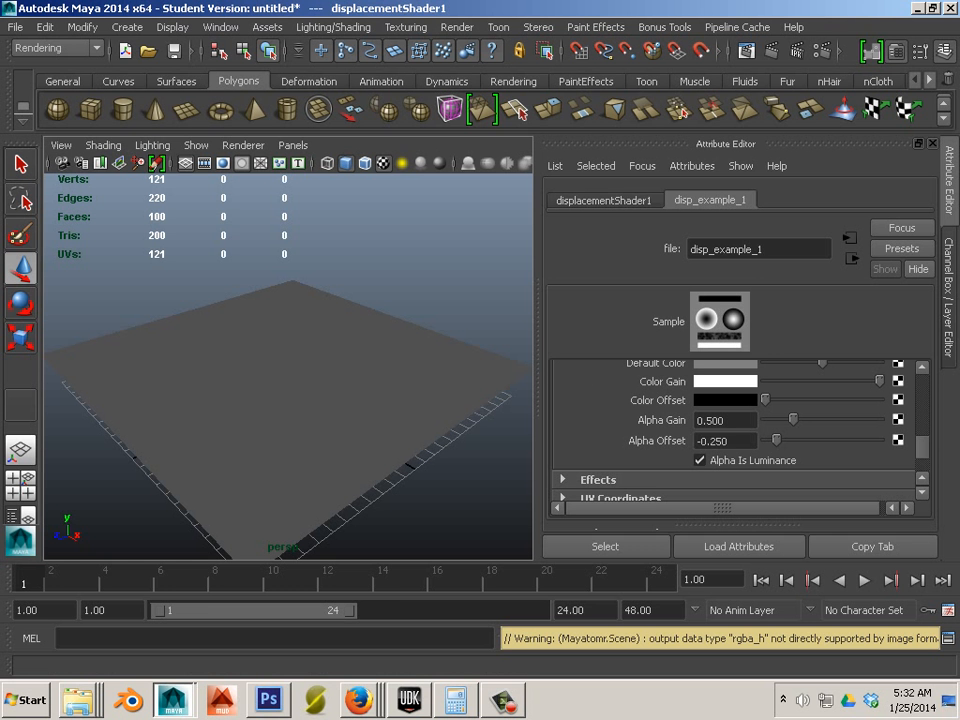
{"action": "left_click_drag", "start_coordinate": [958, 118], "coordinate": [534, 38]}
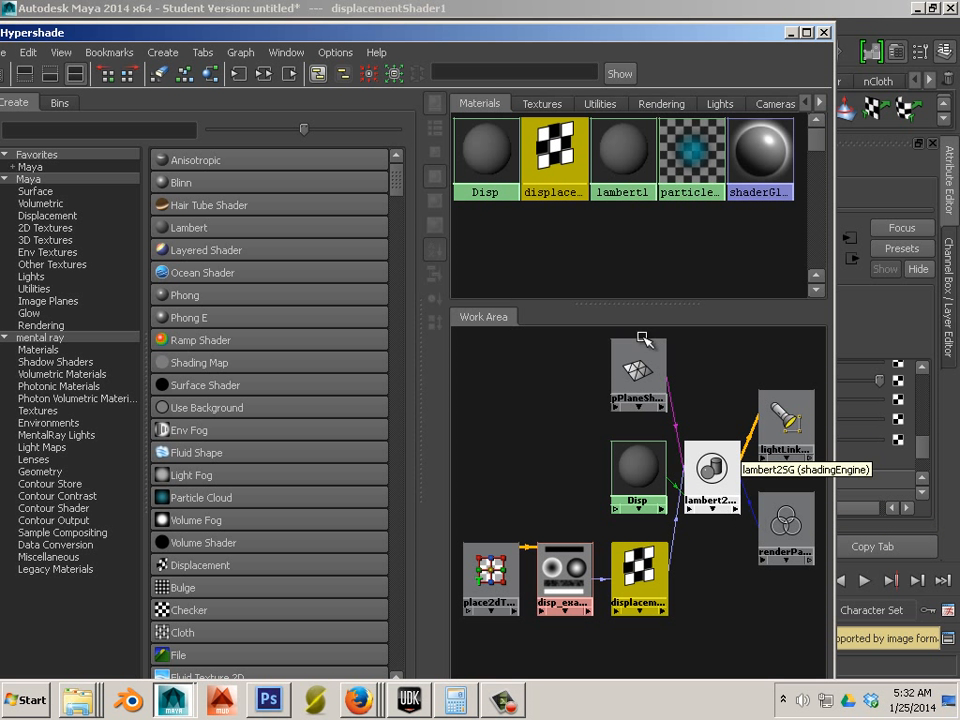
{"action": "left_click_drag", "start_coordinate": [430, 28], "coordinate": [958, 117]}
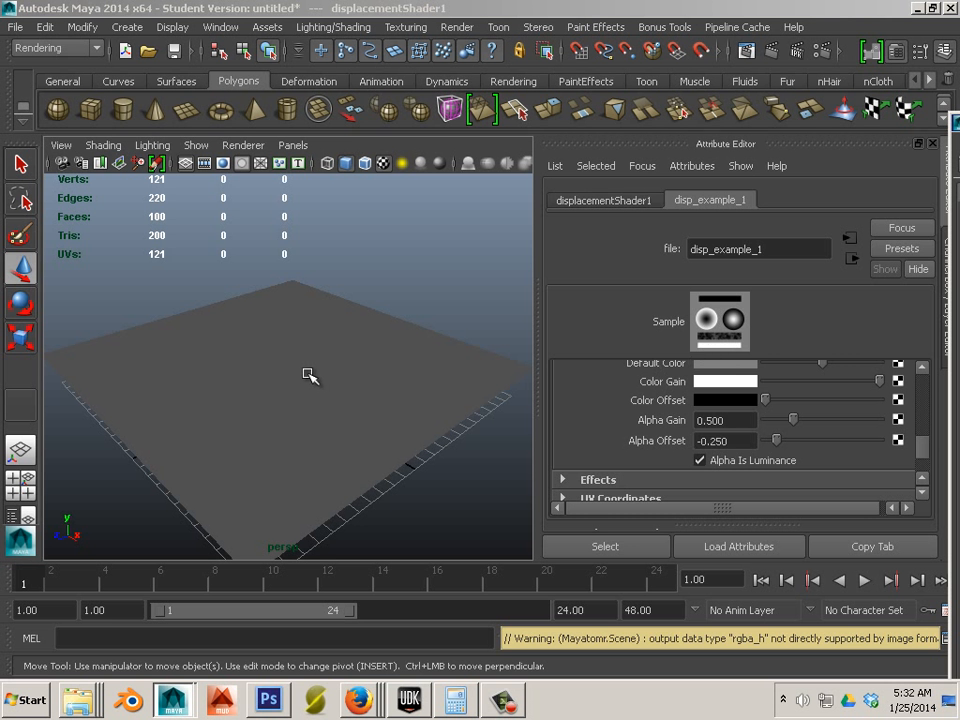
Select the plane and create a subdivision approximation for it in the mental ray Approximation Editor
{"action": "left_click", "coordinate": [318, 388]}
{"action": "left_click", "coordinate": [214, 29]}
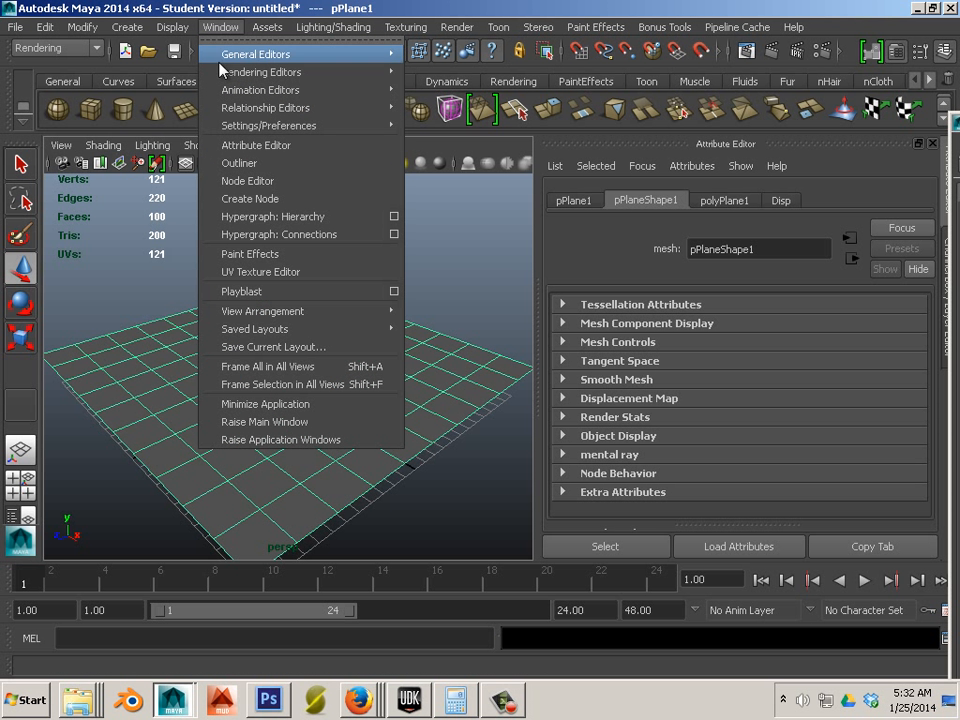
{"action": "mouse_move", "coordinate": [326, 72]}
{"action": "mouse_move", "coordinate": [463, 137]}
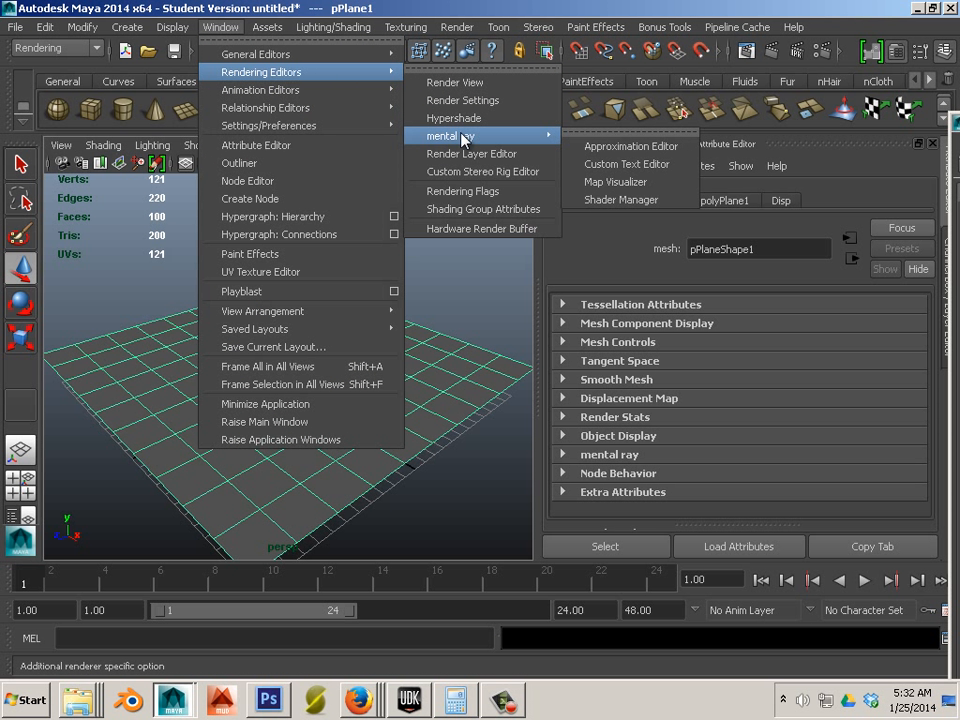
{"action": "left_click", "coordinate": [612, 146]}
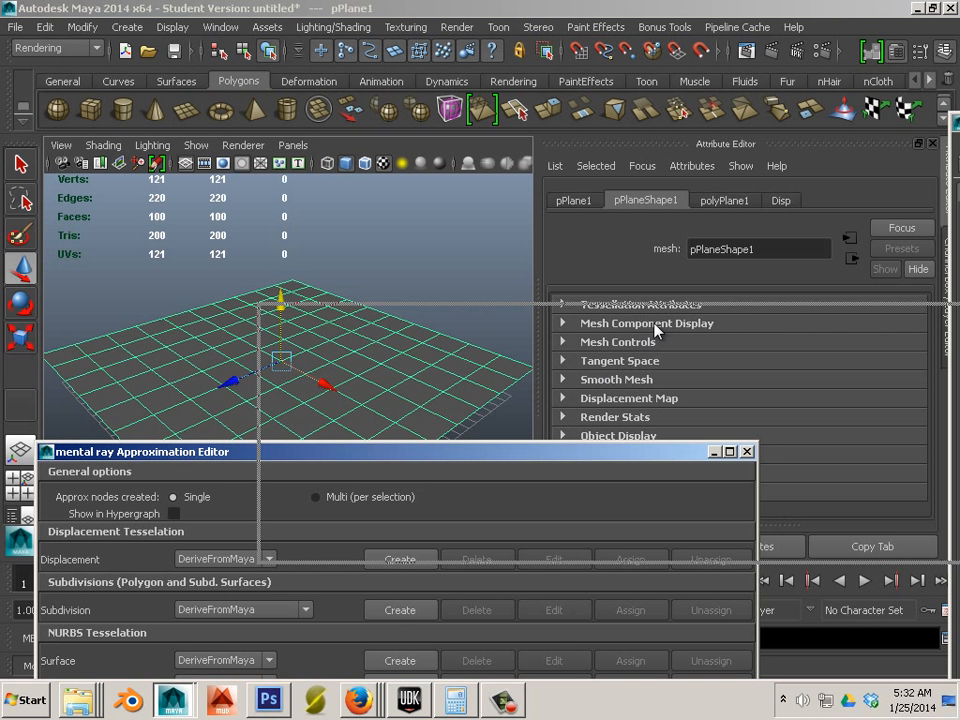
{"action": "left_click_drag", "start_coordinate": [433, 451], "coordinate": [654, 313]}
{"action": "left_click", "coordinate": [623, 472]}
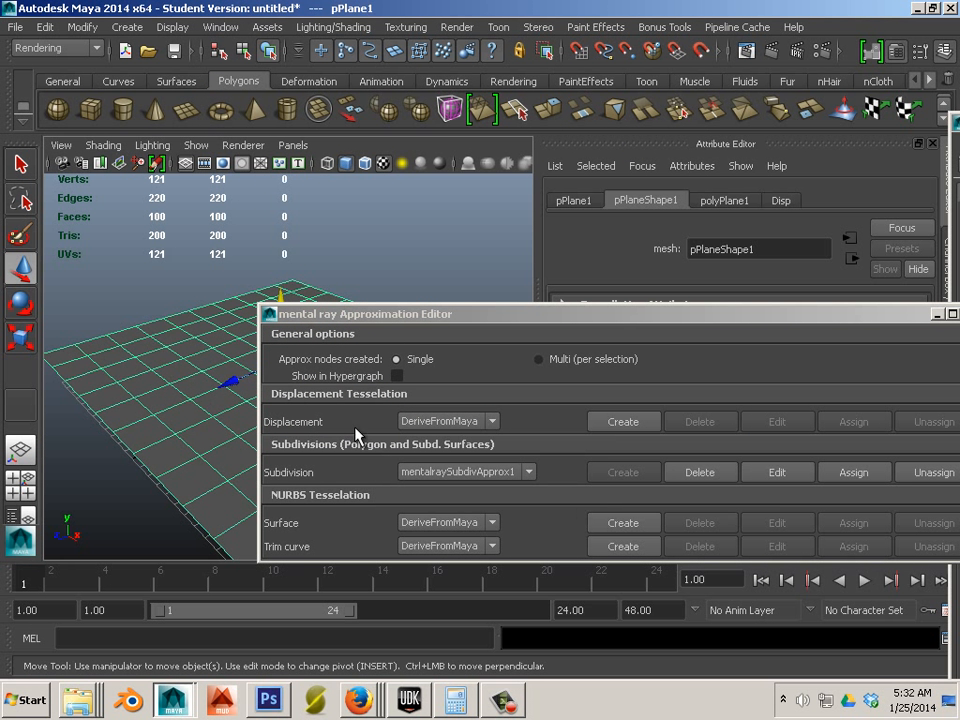
Set the subdivision approximation's N Subdivisions to 8, close the Approximation Editor, and render the plane again
{"action": "left_click", "coordinate": [777, 472]}
{"action": "left_click_drag", "start_coordinate": [765, 316], "coordinate": [285, 214]}
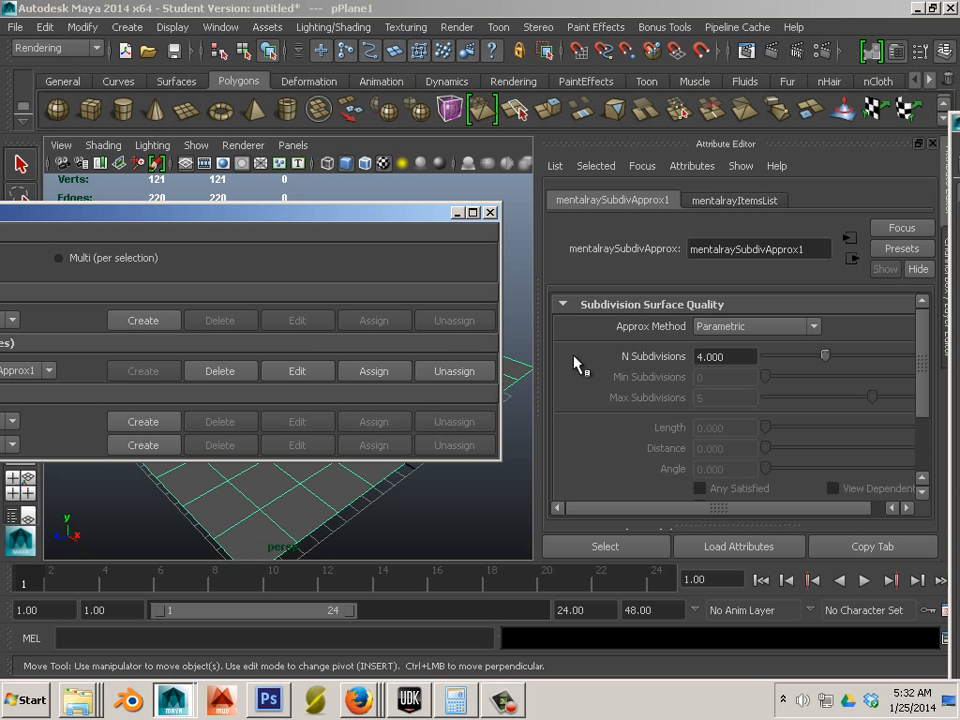
{"action": "left_click", "coordinate": [712, 357]}
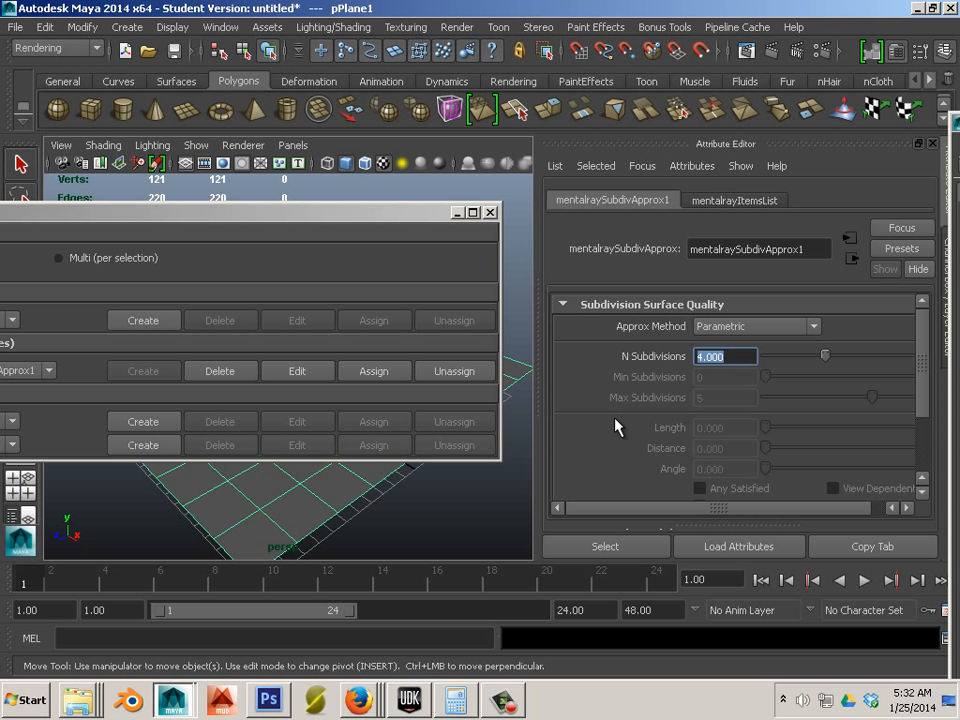
{"action": "type", "text": "8"}
{"action": "key", "text": "Return"}
{"action": "left_click_drag", "start_coordinate": [940, 244], "coordinate": [959, 244]}
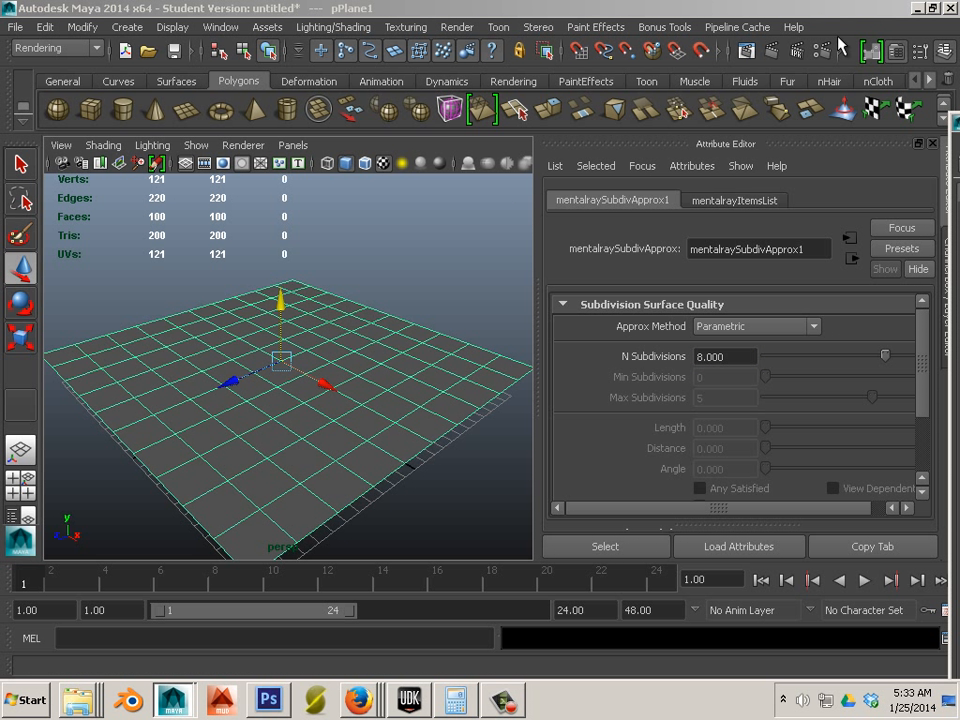
{"action": "left_click", "coordinate": [771, 51]}
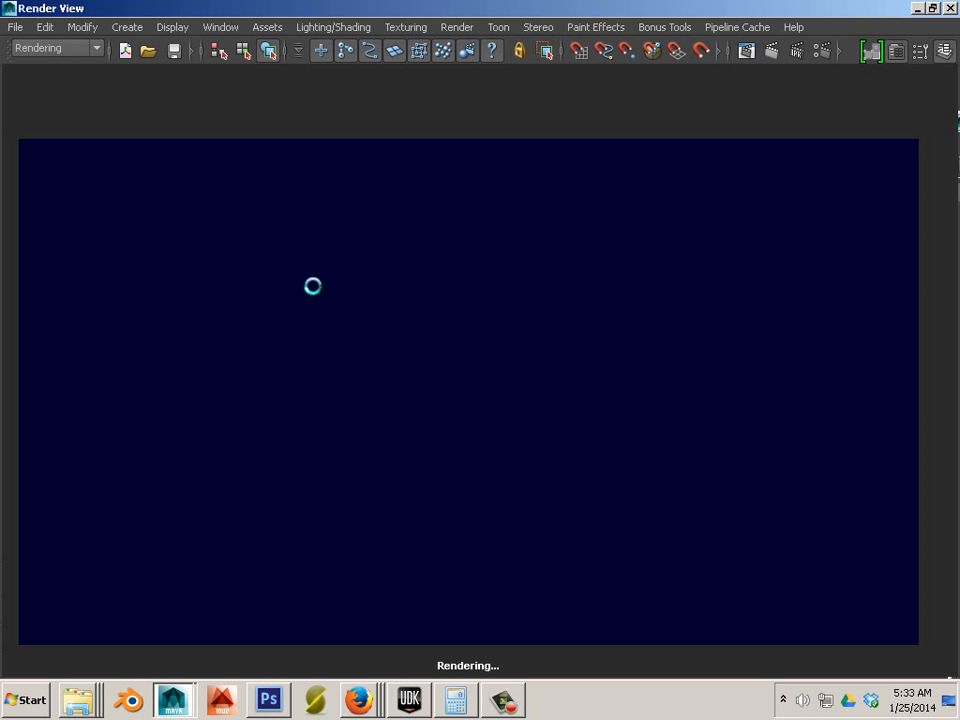